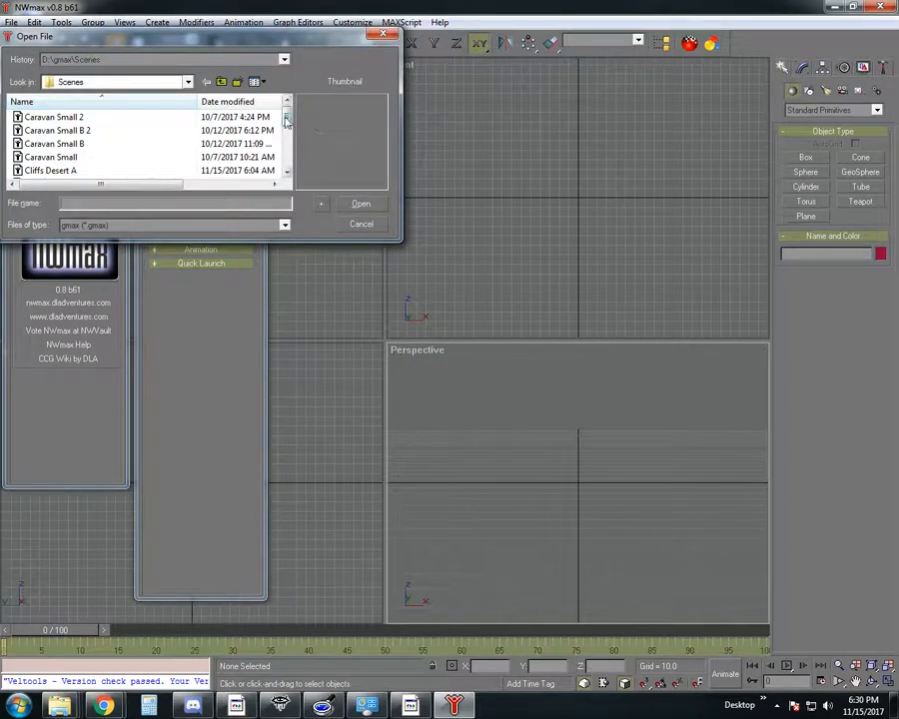
Open the sand scene from the Scenes folder, continuing without its missing map file.
left_click_drag(286, 119, 287, 159)
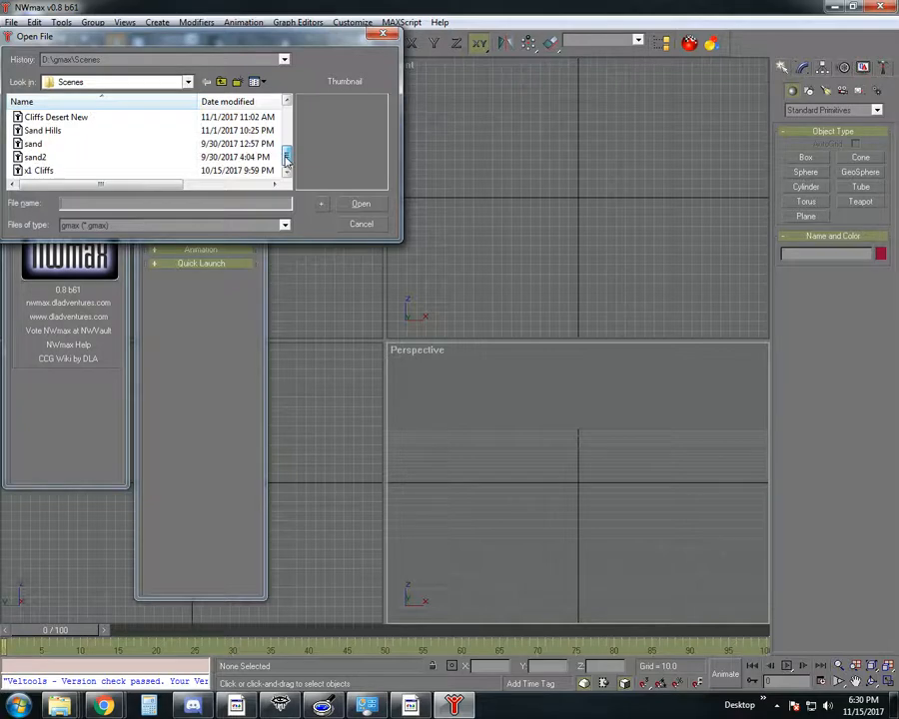
left_click(120, 144)
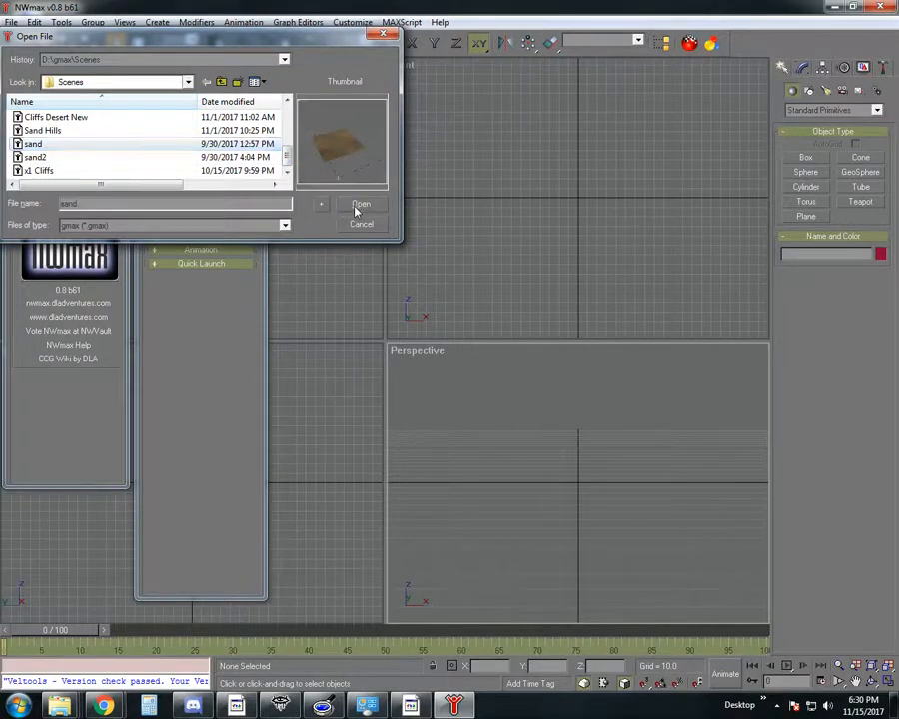
left_click(360, 205)
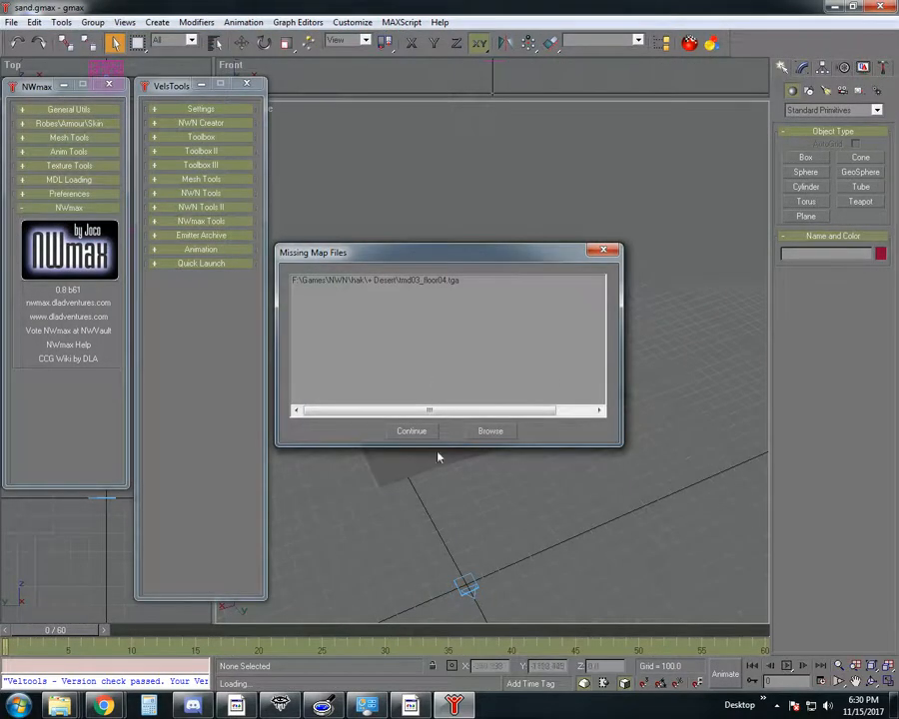
left_click(410, 432)
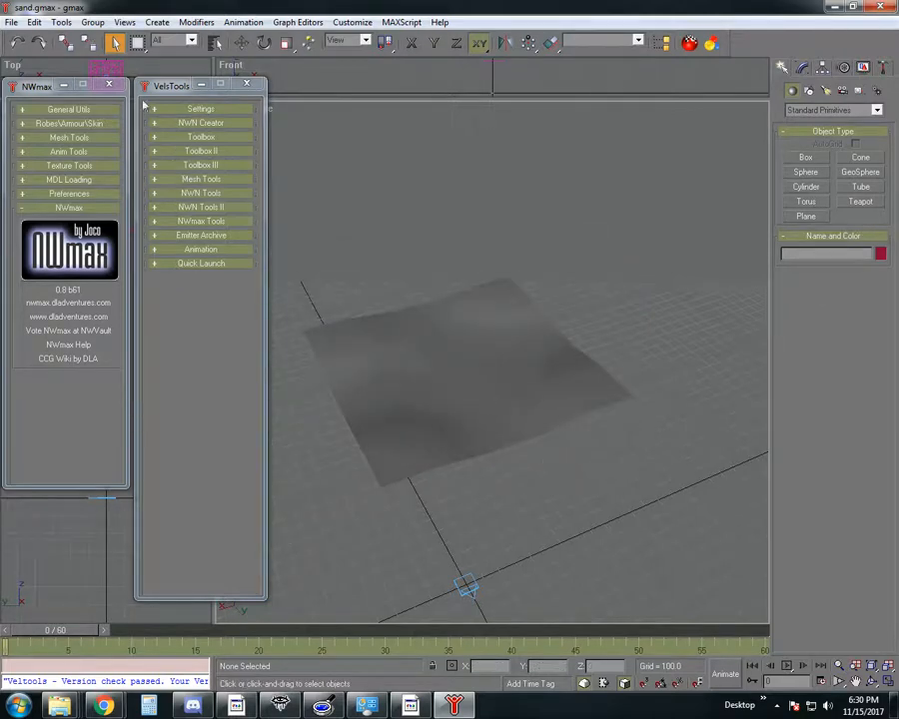
left_click(10, 23)
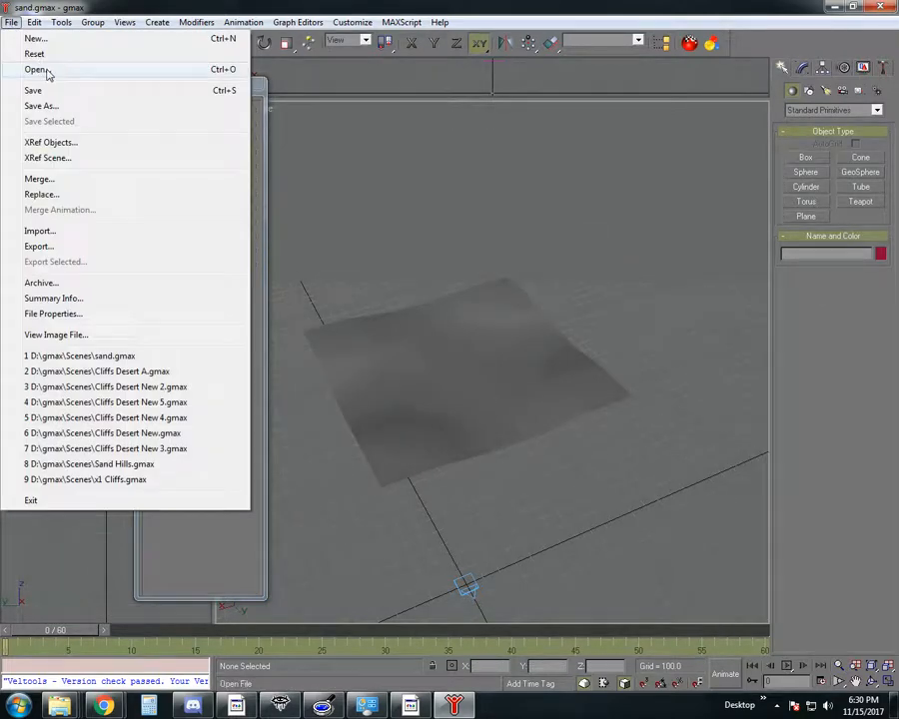
left_click(46, 70)
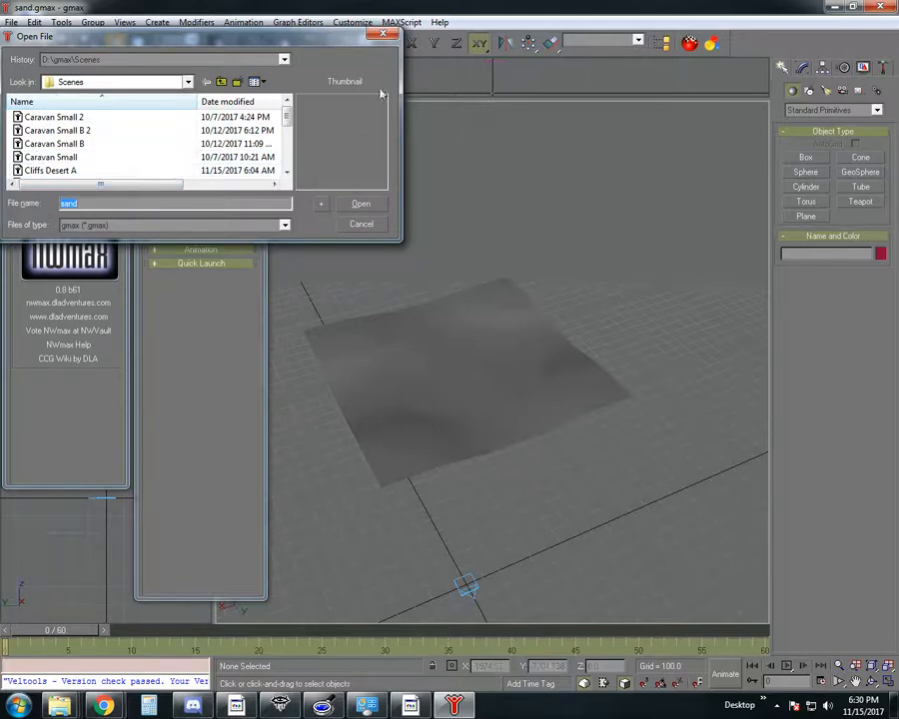
left_click(360, 225)
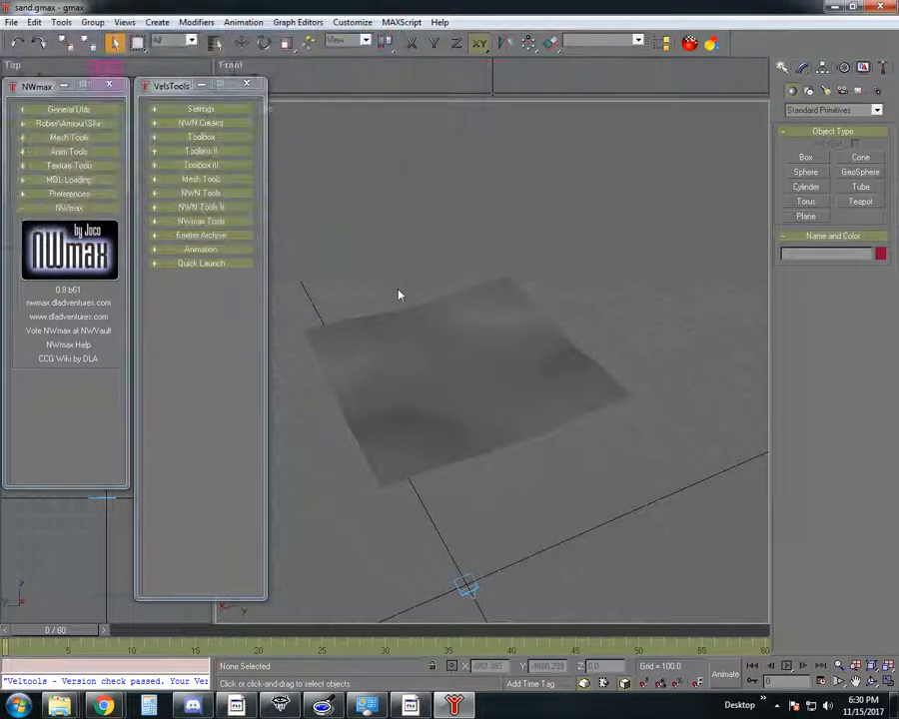
Orbit the Perspective view around the ground mesh to examine it from the side and from an angle.
left_click(870, 681)
left_click_drag(603, 501, 575, 387)
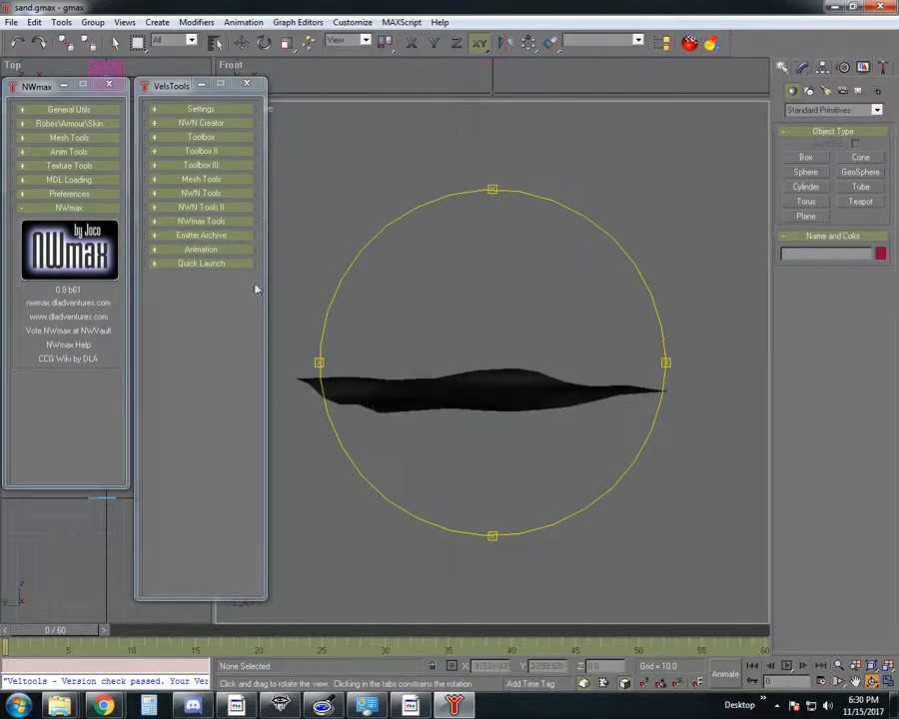
left_click_drag(430, 329, 352, 270)
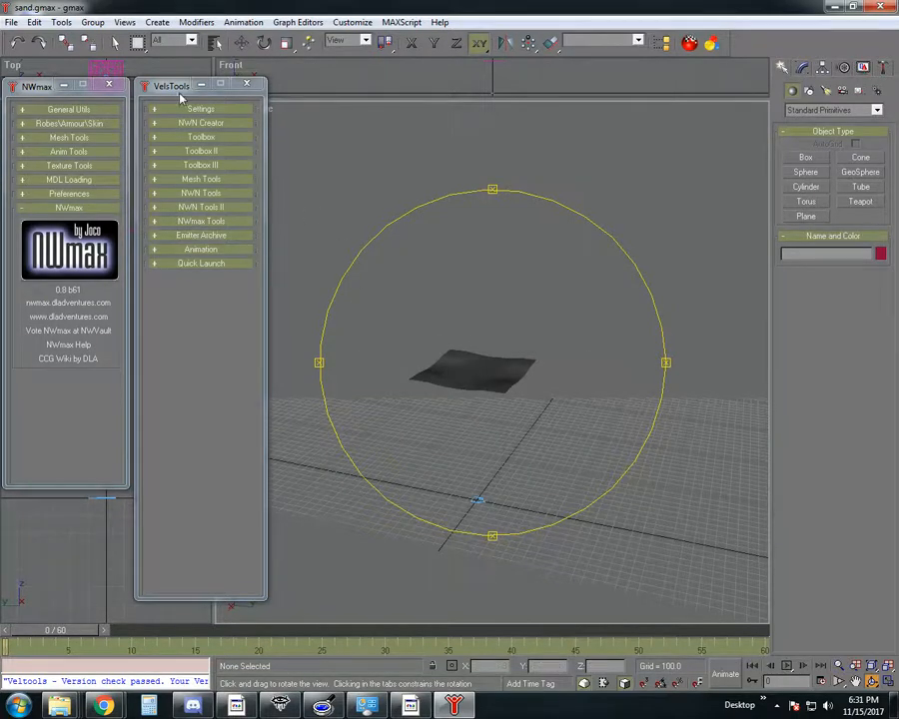
Move the VelsTools window aside and resize the viewport layout so the Perspective view fills most of the workspace.
left_click_drag(180, 96, 75, 105)
left_click_drag(488, 325, 505, 367)
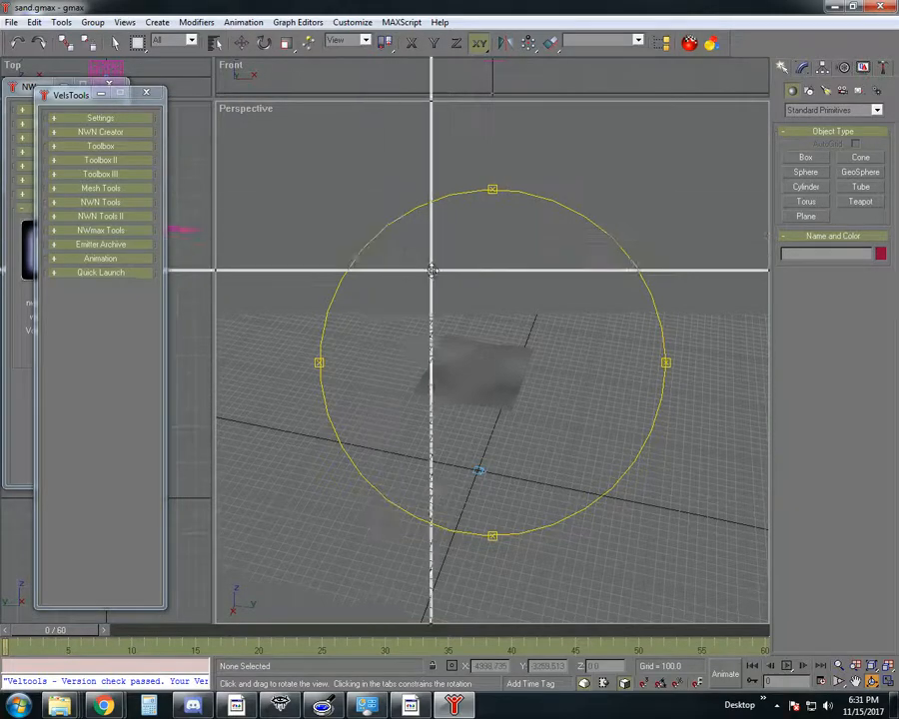
key("alt+w")
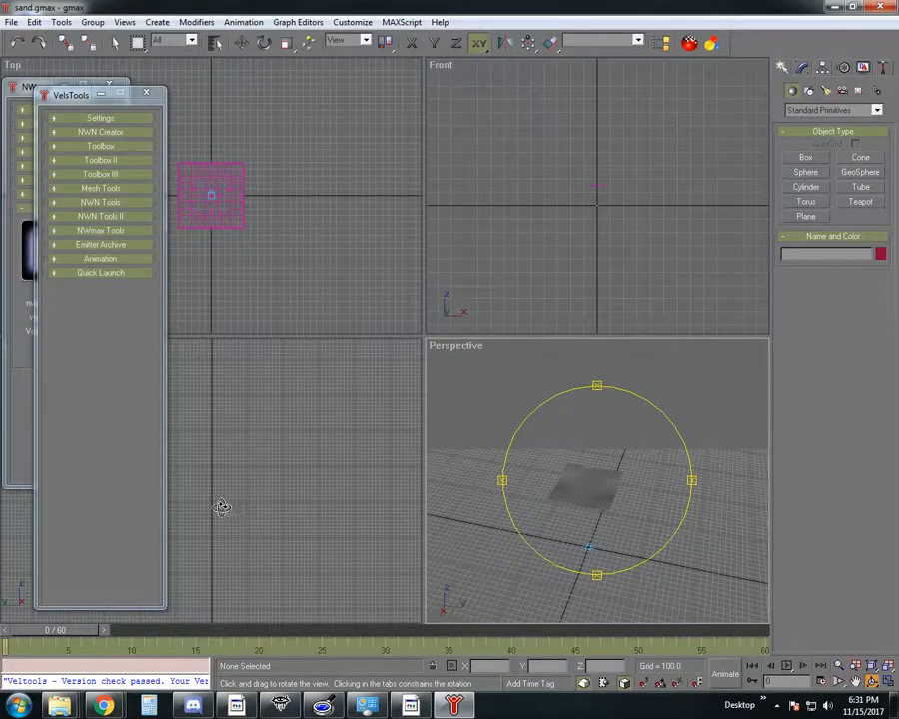
left_click_drag(221, 505, 381, 471)
left_click_drag(423, 331, 176, 121)
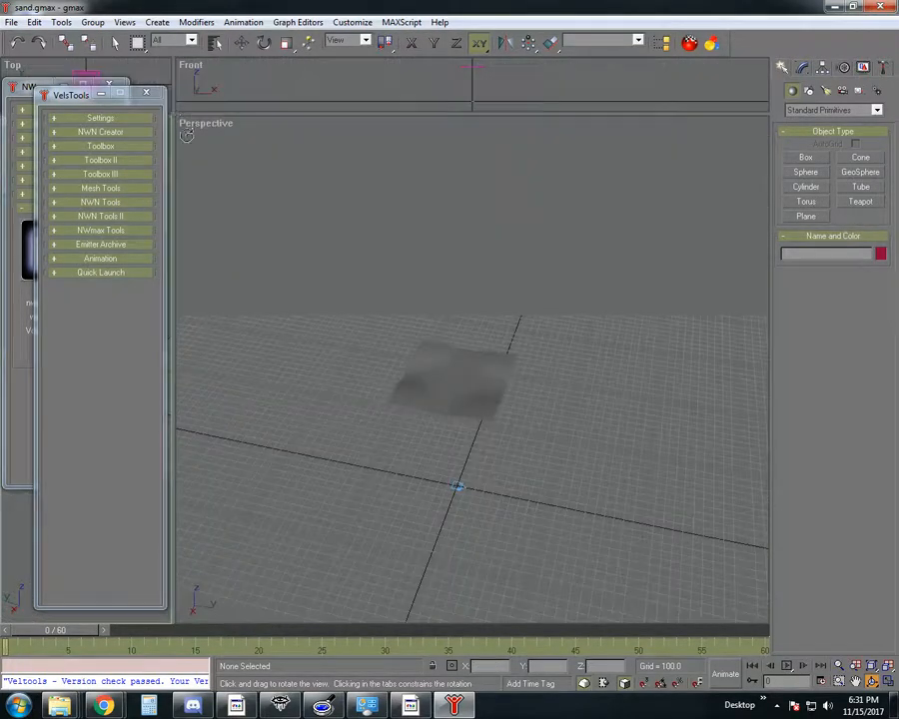
Examine the ground mesh in the Front, Top, Right and Left views, rotating out of each one.
left_click_drag(433, 341, 539, 393)
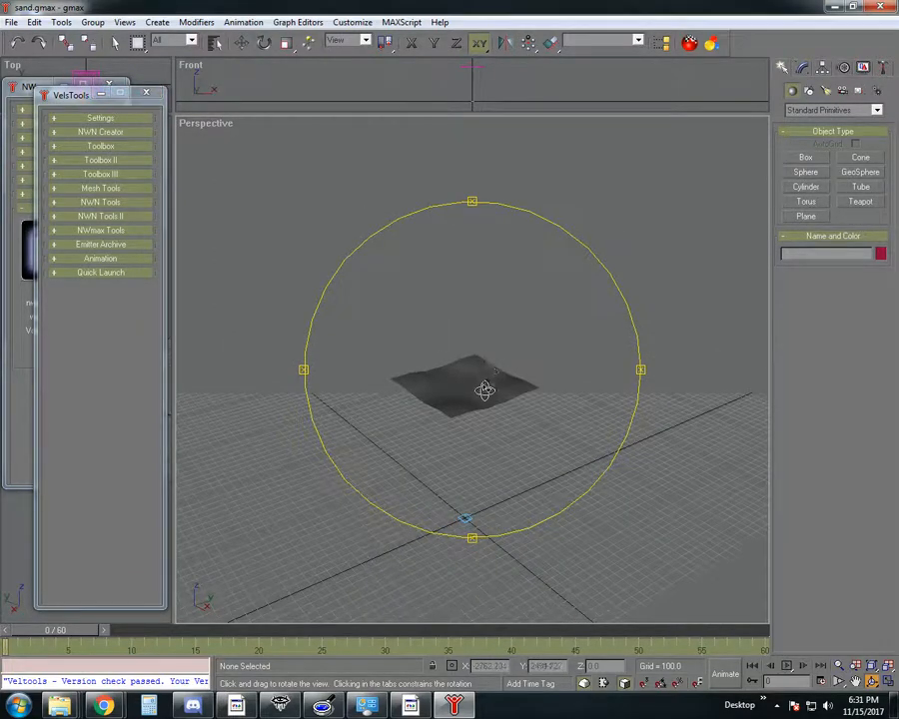
left_click_drag(457, 386, 495, 375)
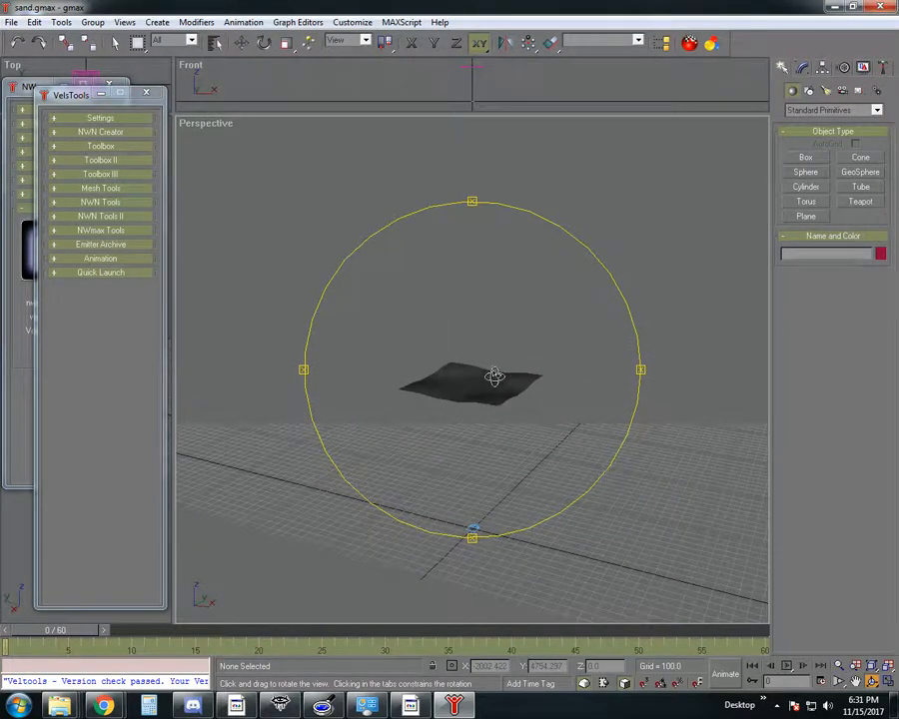
key("f")
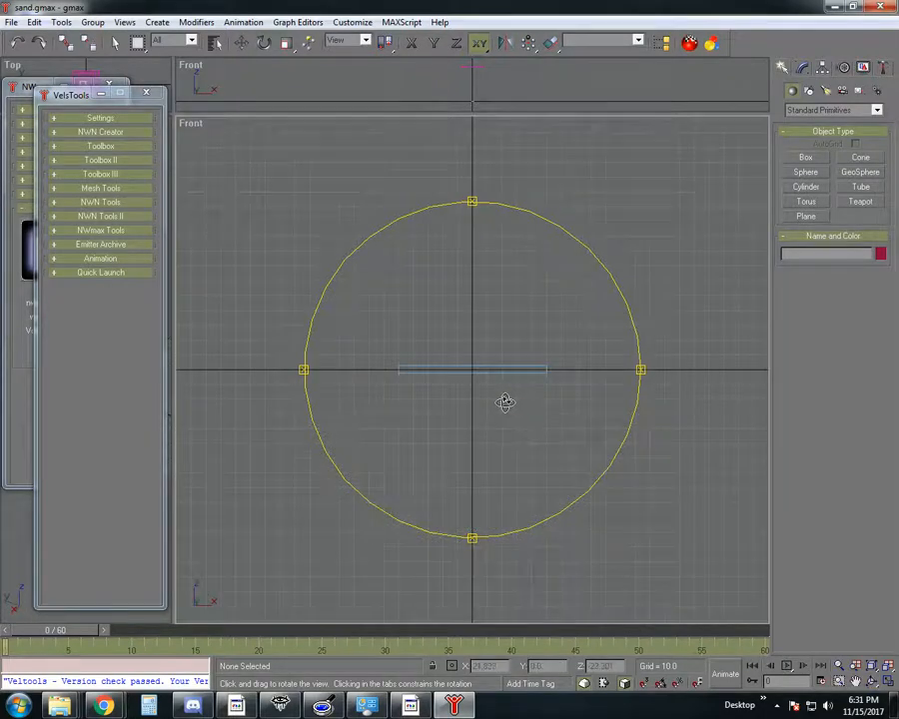
left_click_drag(500, 398, 480, 337)
key("t")
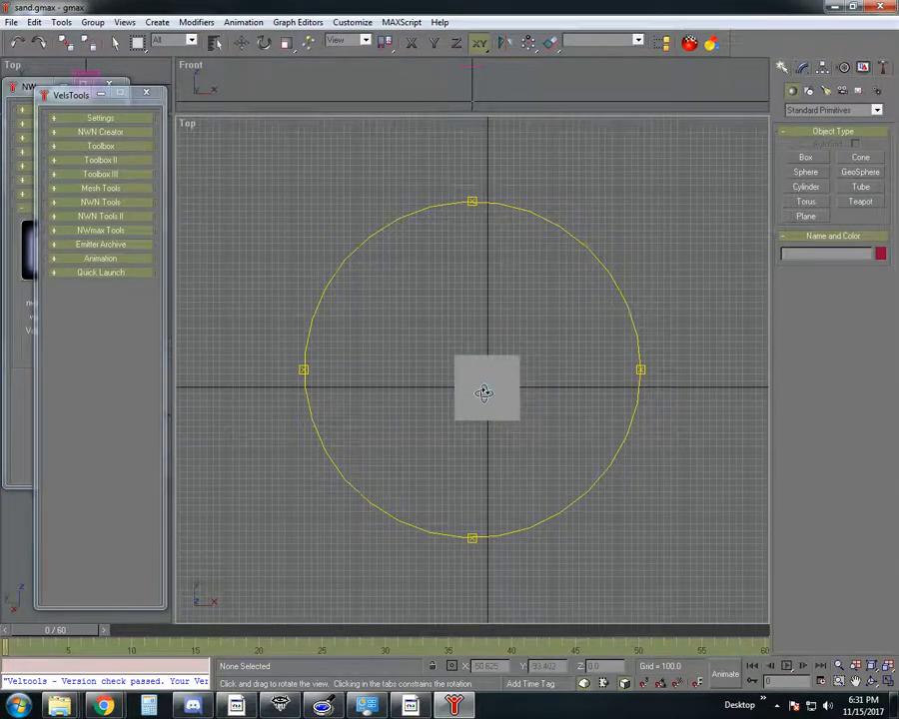
left_click_drag(484, 392, 491, 354)
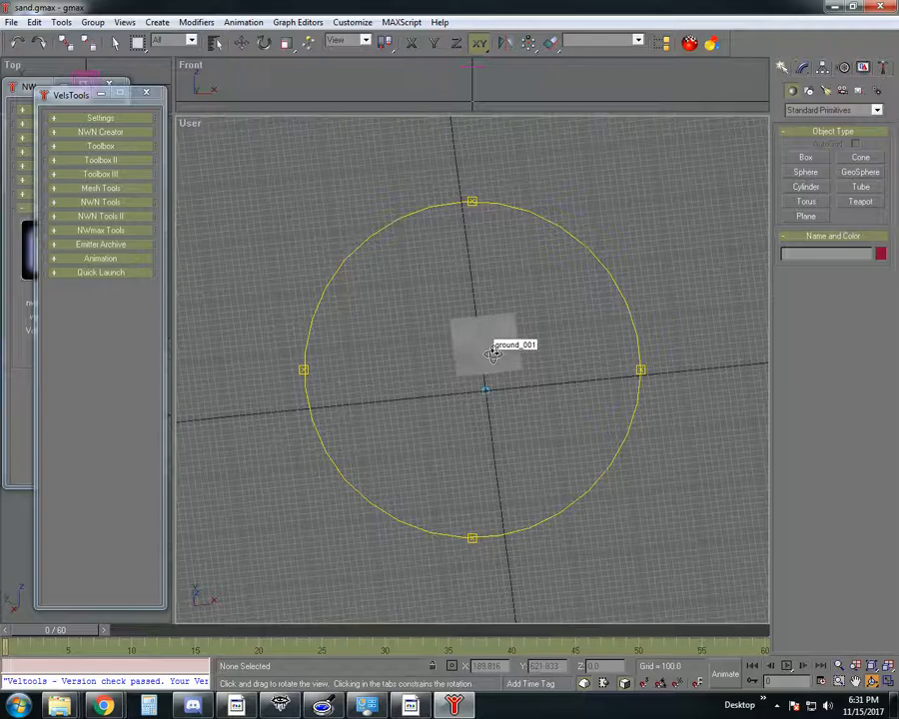
key("r")
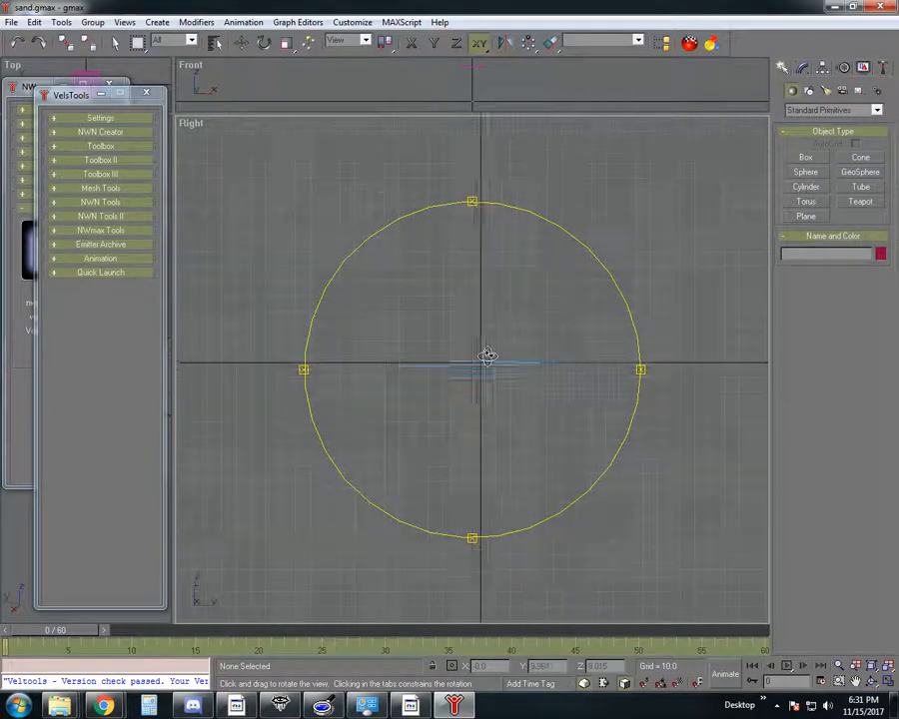
left_click_drag(486, 357, 491, 337)
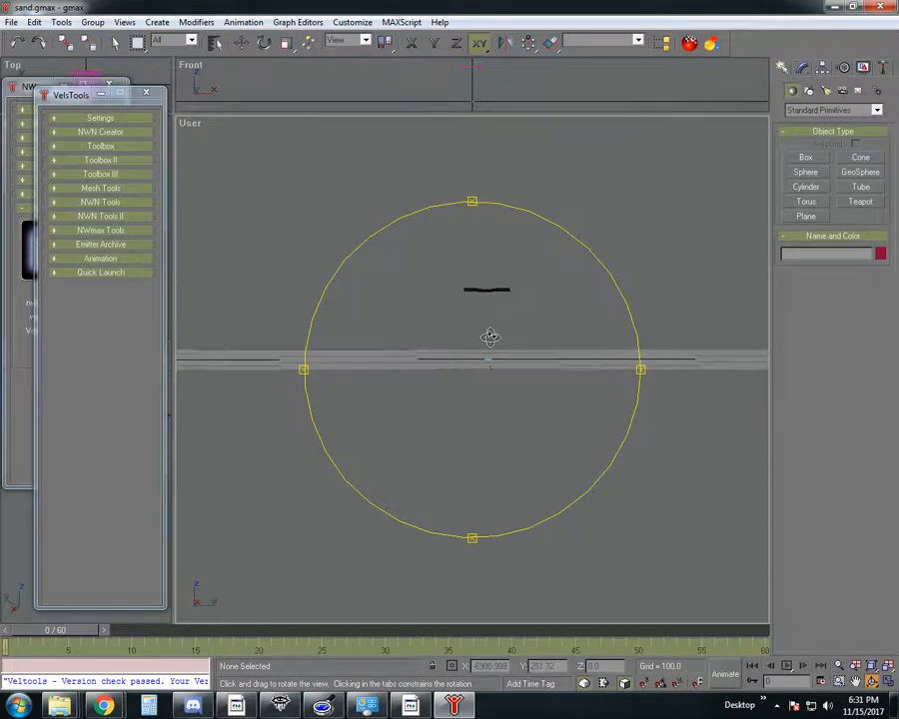
key("l")
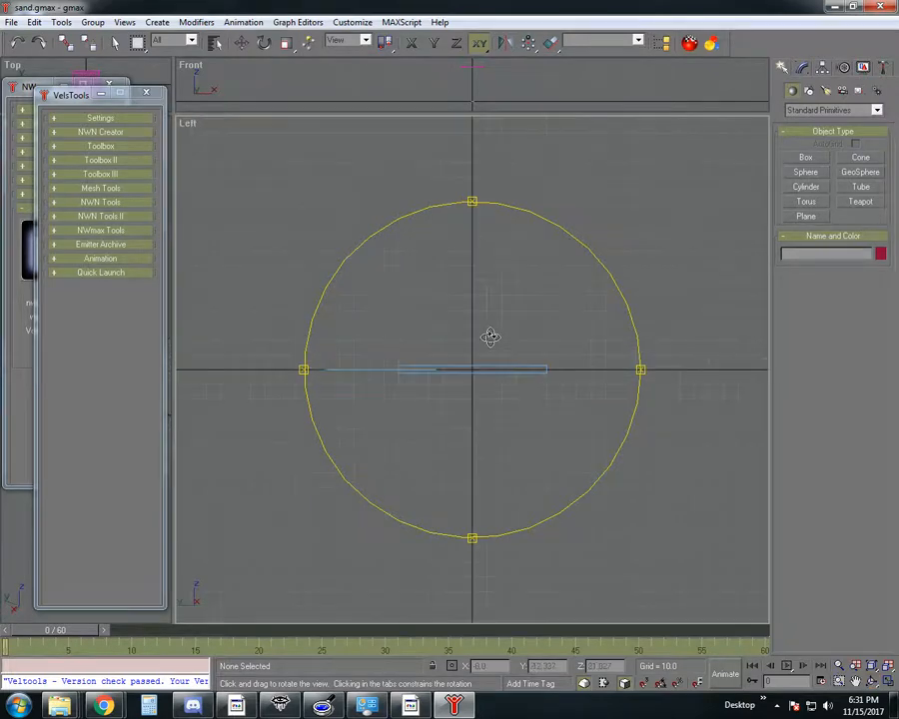
left_click_drag(491, 336, 484, 370)
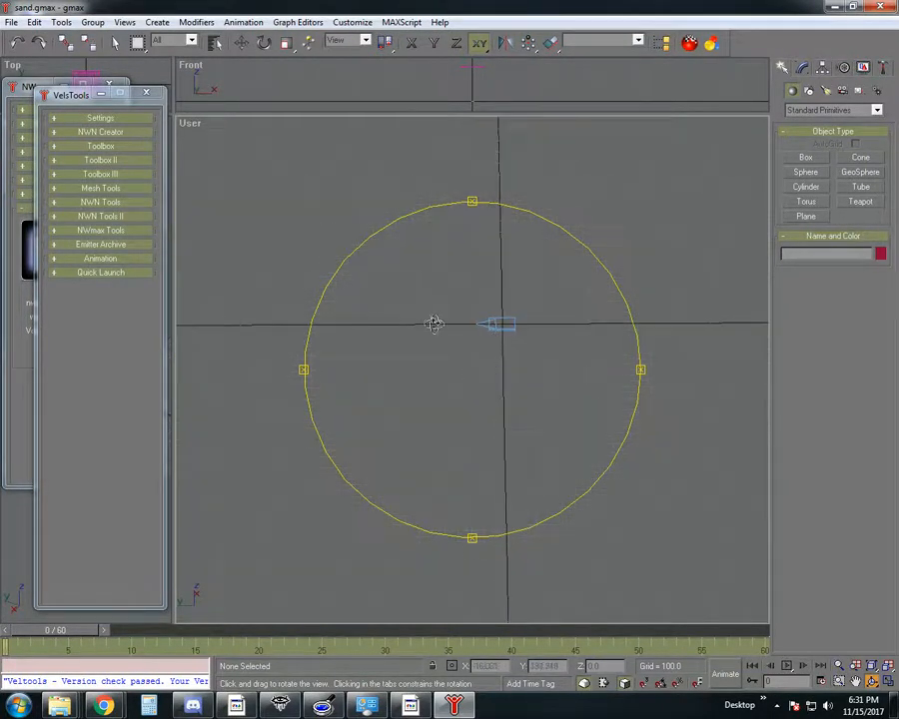
Rotate the User view around the base helper back to an angled view of the ground mesh, and leave rotation mode.
left_click_drag(422, 321, 602, 401)
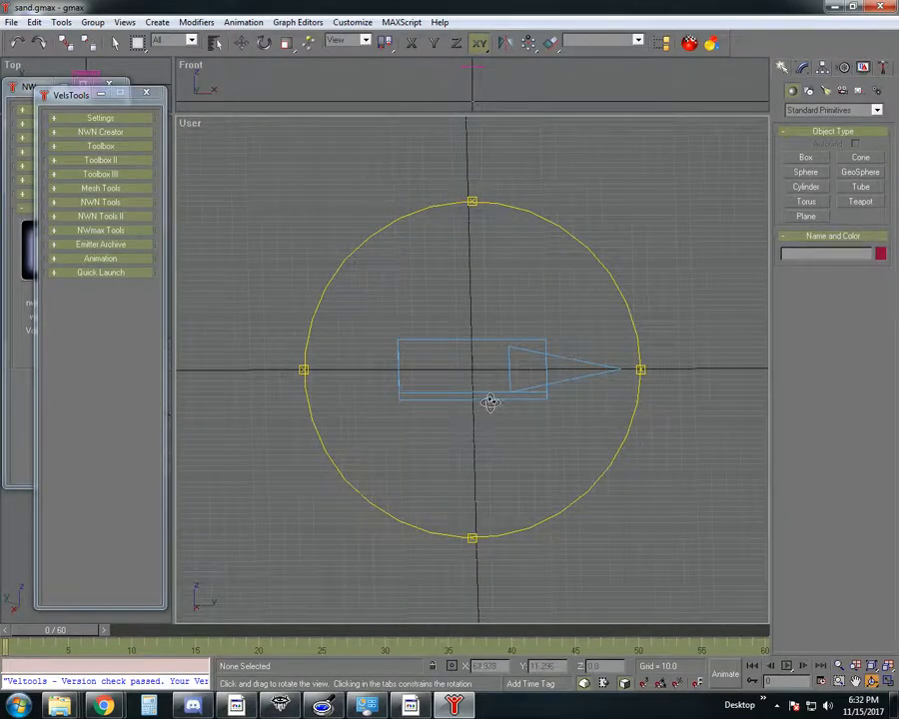
left_click_drag(485, 405, 482, 431)
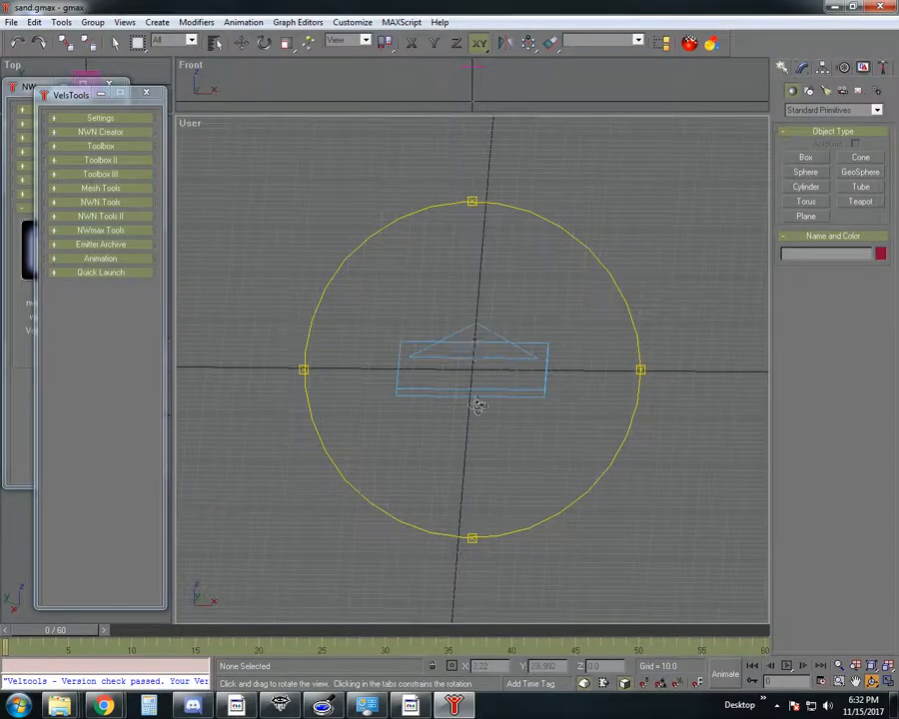
left_click_drag(477, 404, 516, 333)
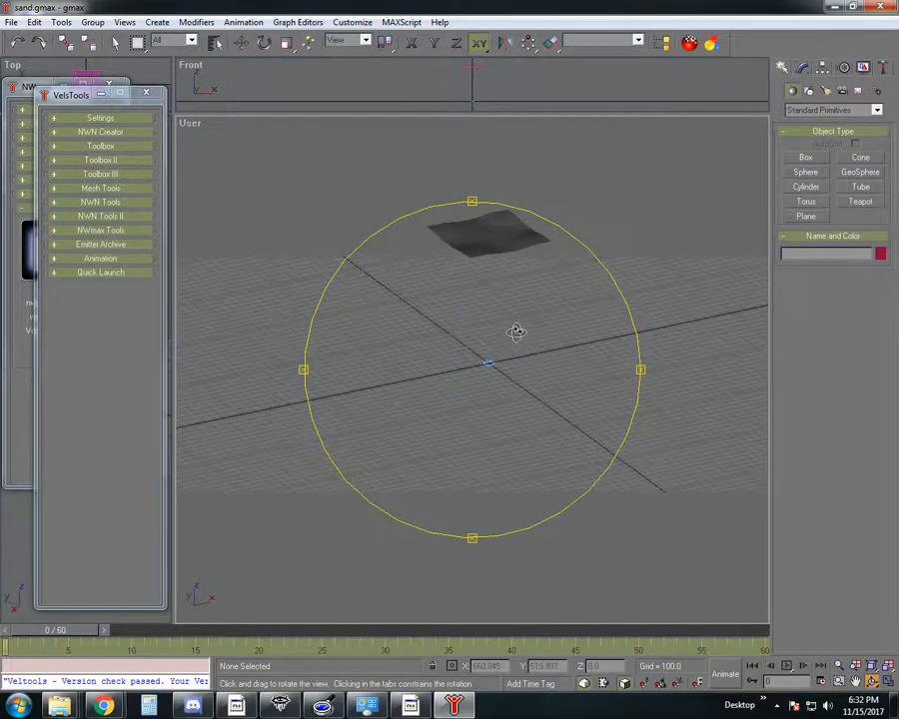
mouse_move(449, 318)
left_mouse_down()
mouse_move(481, 347)
mouse_move(457, 346)
mouse_move(457, 332)
left_mouse_up()
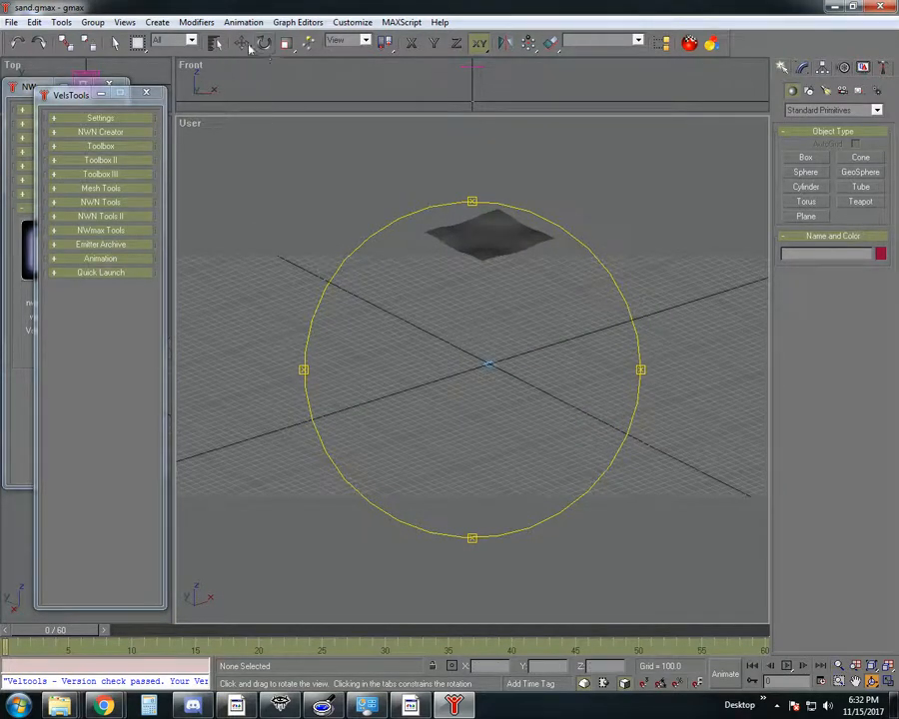
left_click(116, 44)
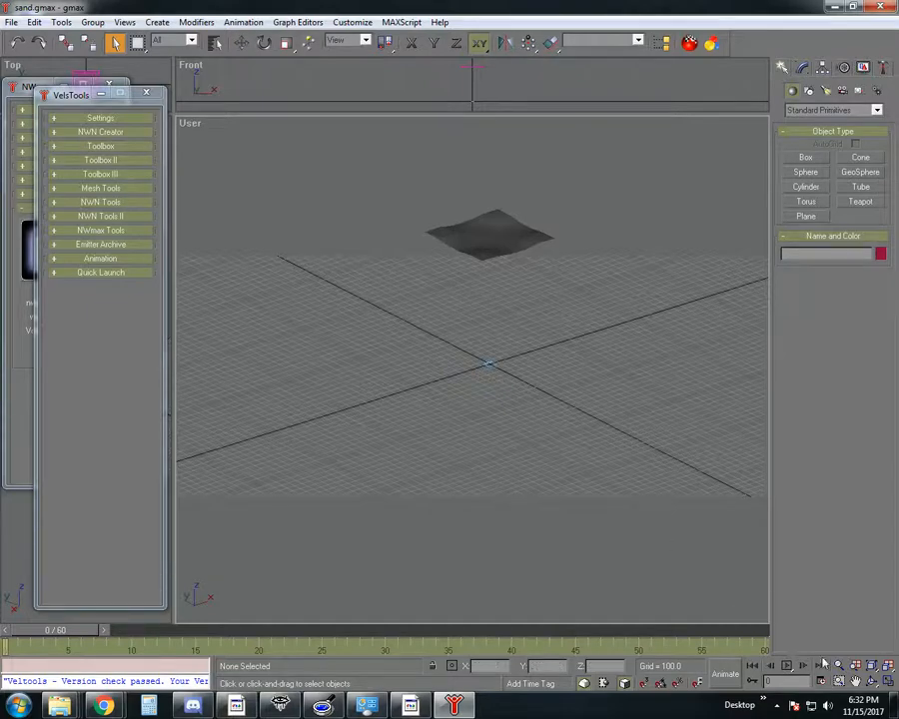
Inspect the ground mesh and its base helper closely by rotating, panning and zooming the User view.
left_click(871, 682)
mouse_move(540, 371)
left_mouse_down()
mouse_move(553, 360)
mouse_move(493, 357)
mouse_move(595, 369)
mouse_move(599, 362)
mouse_move(550, 366)
left_mouse_up()
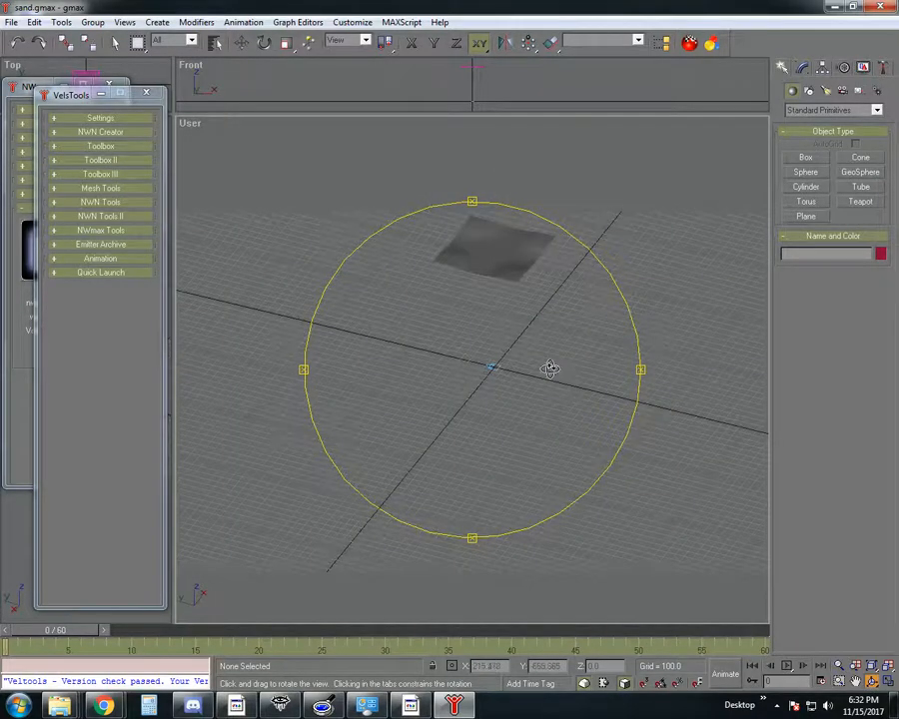
left_click(855, 681)
left_click_drag(558, 304, 458, 344)
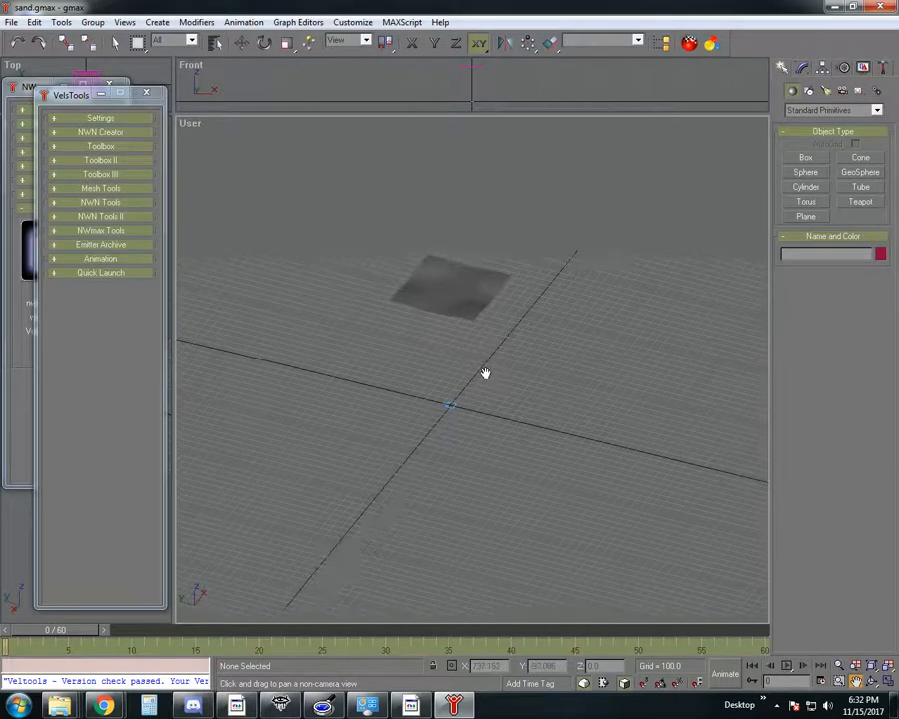
scroll(450, 332, "up", 6)
scroll(451, 332, "down", 8)
scroll(451, 332, "up", 5)
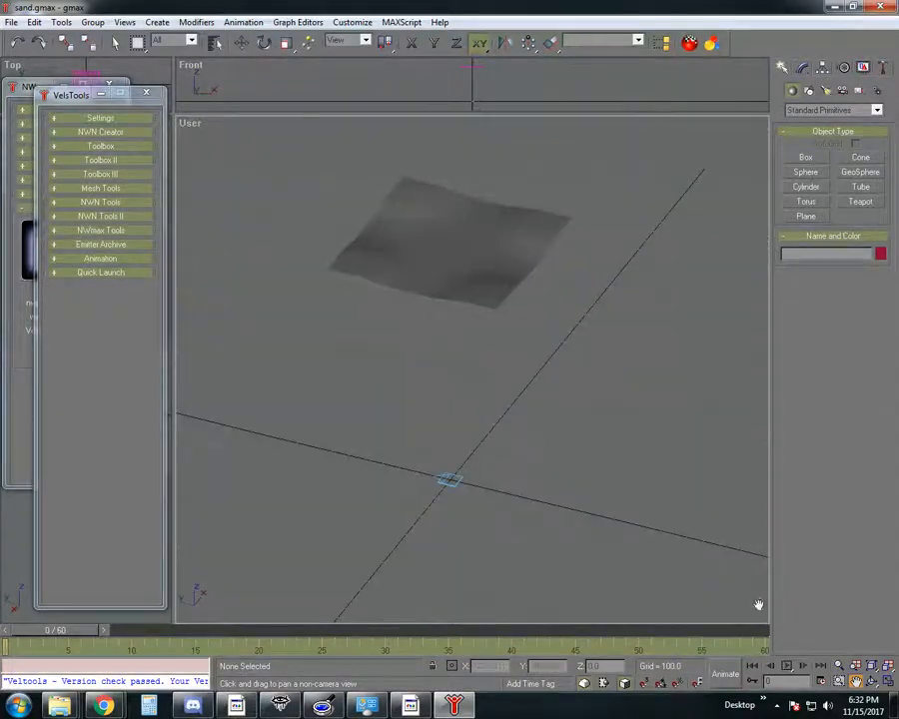
left_click(871, 684)
left_click_drag(535, 384, 473, 338)
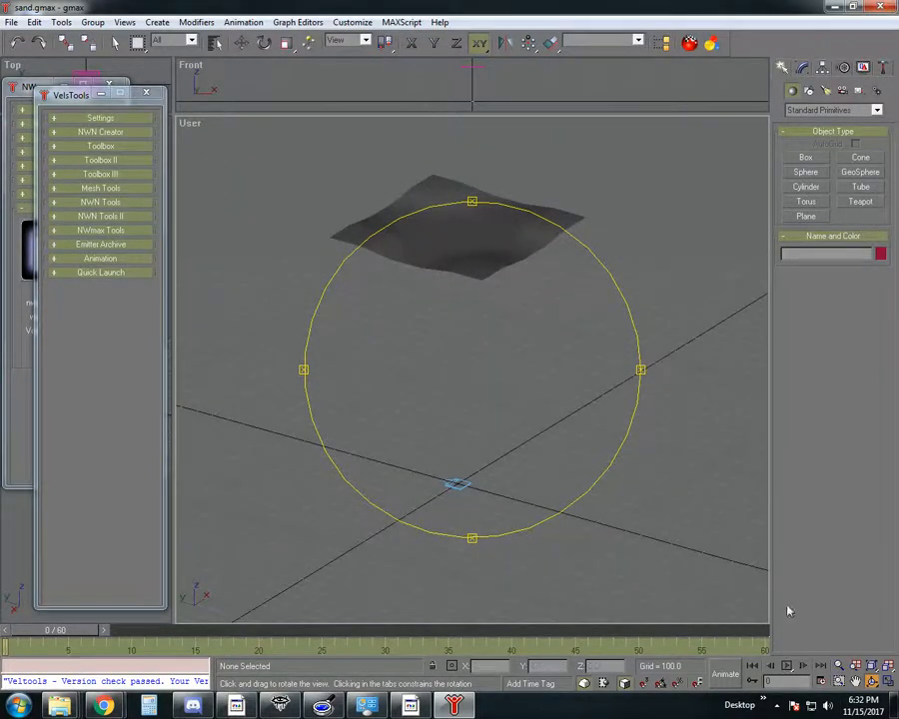
left_click_drag(647, 444, 505, 359)
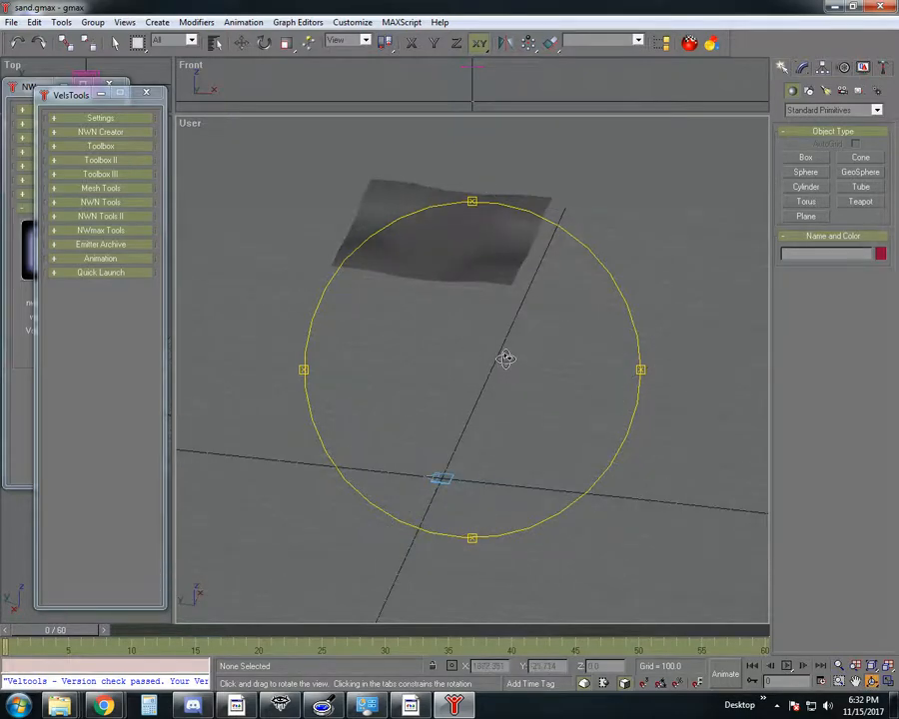
Try moving the base helper at the origin about 443 units along the Y axis, and undo the move.
left_click(241, 44)
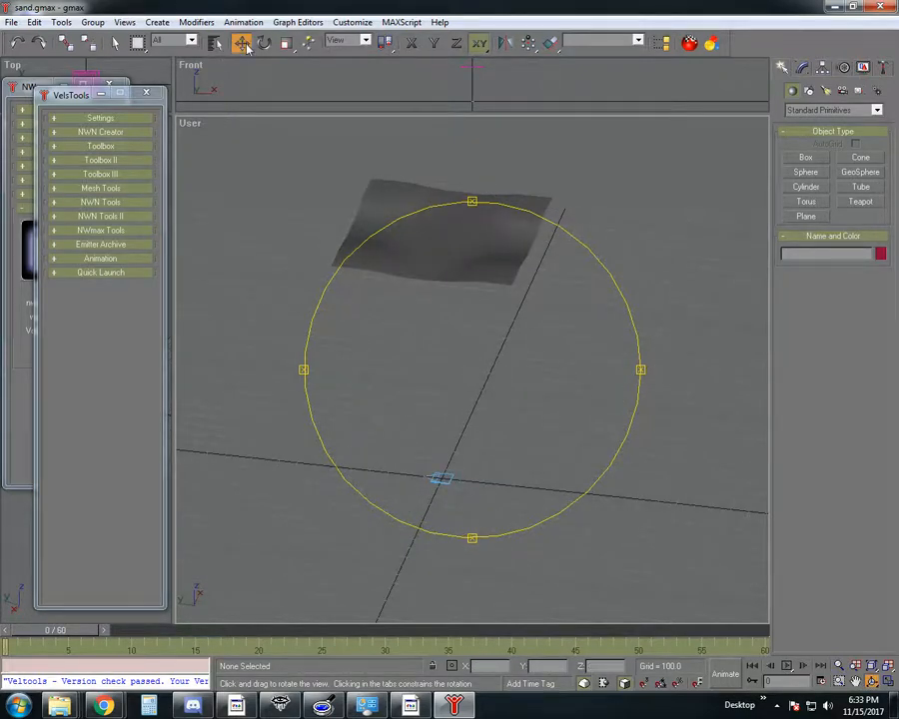
left_click(446, 481)
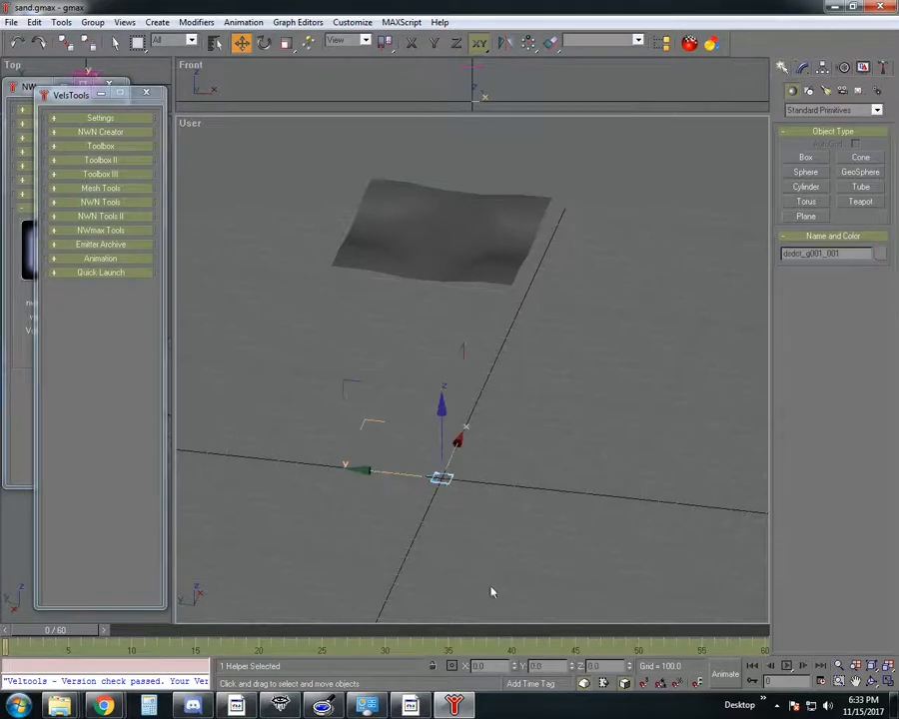
left_click_drag(391, 473, 311, 457)
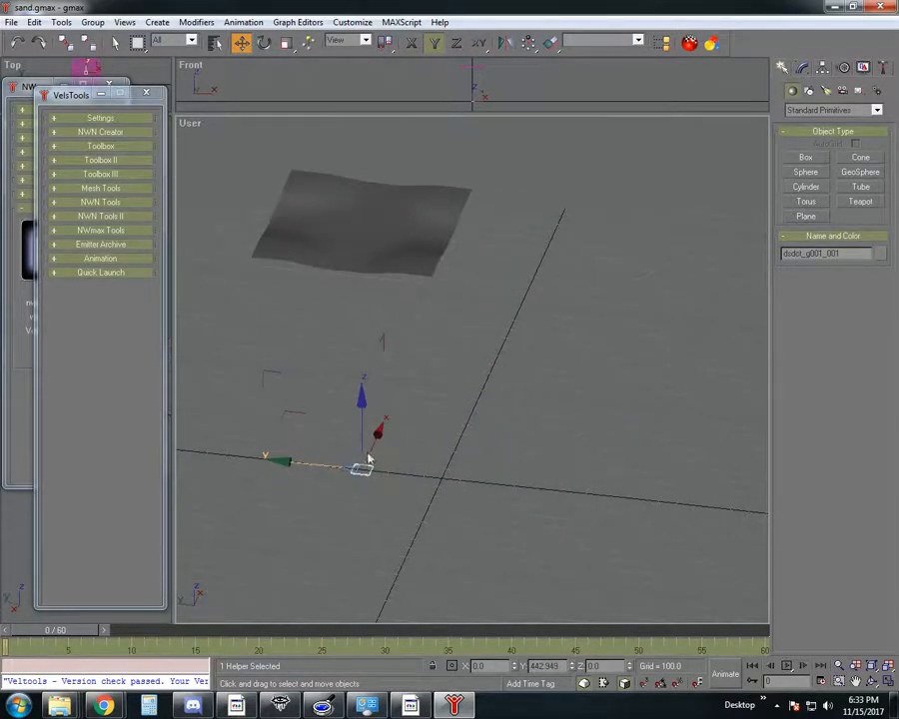
left_click(16, 44)
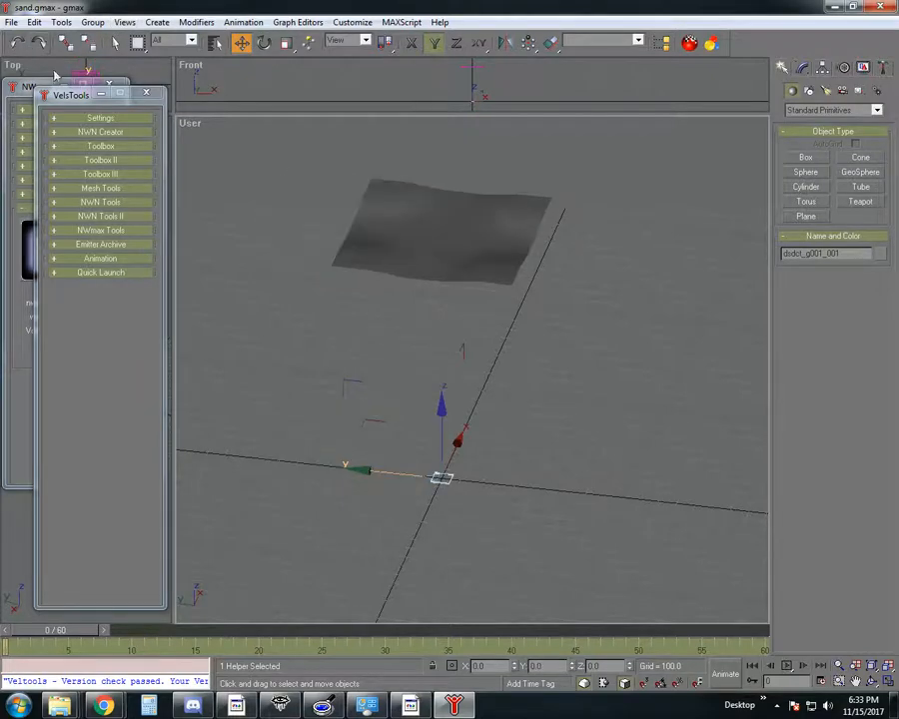
Try moving the base helper along the X axis and along the Z axis, undoing each move.
mouse_move(452, 437)
left_mouse_down()
mouse_move(505, 304)
mouse_move(394, 559)
mouse_move(480, 350)
mouse_move(426, 538)
mouse_move(465, 442)
left_mouse_up()
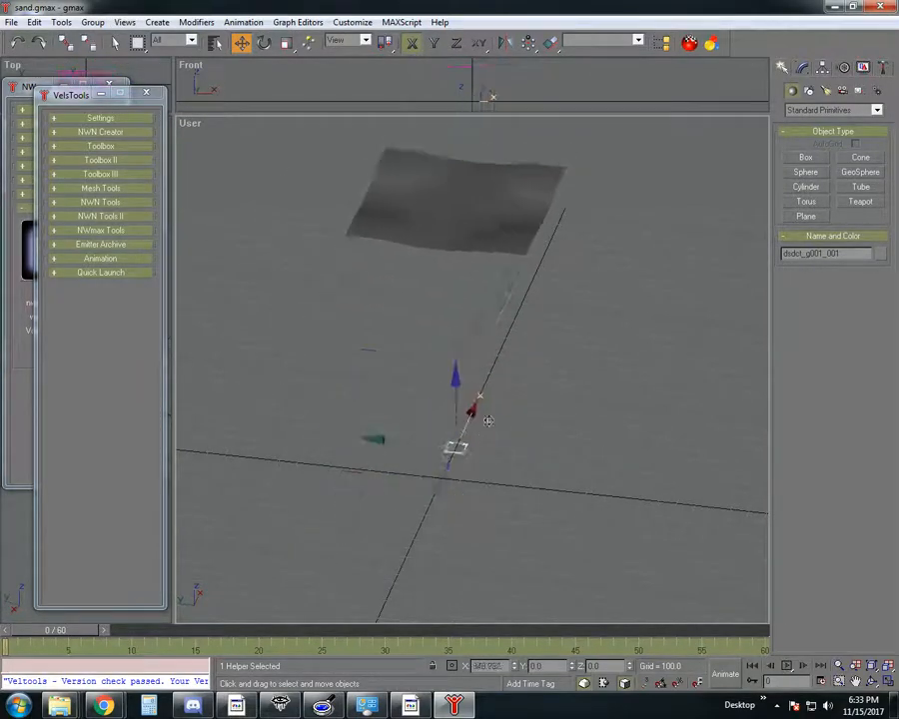
left_click(16, 44)
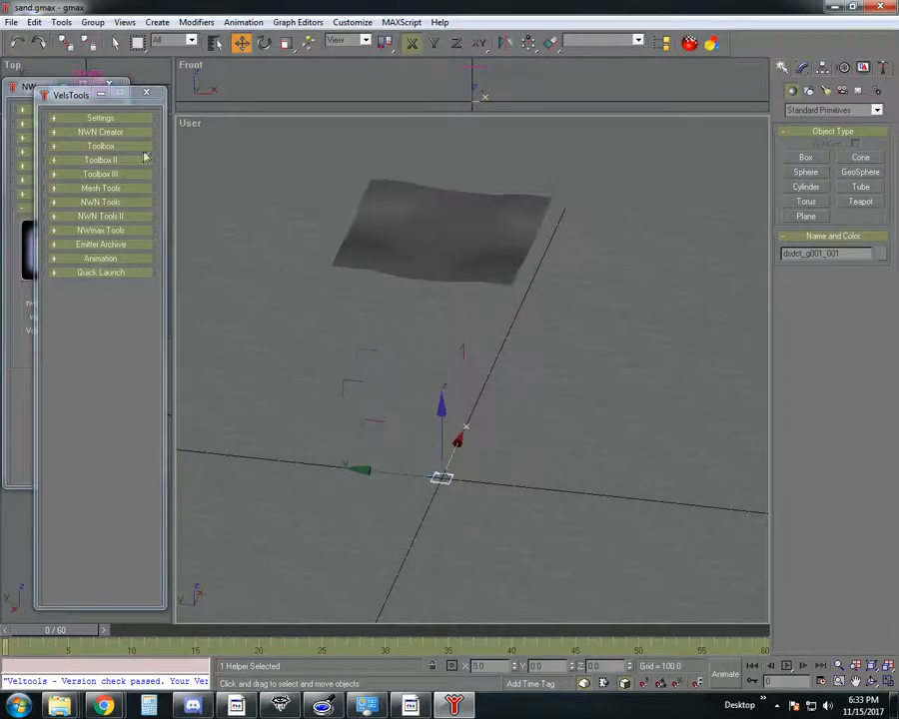
left_click_drag(442, 450, 422, 369)
left_click(11, 45)
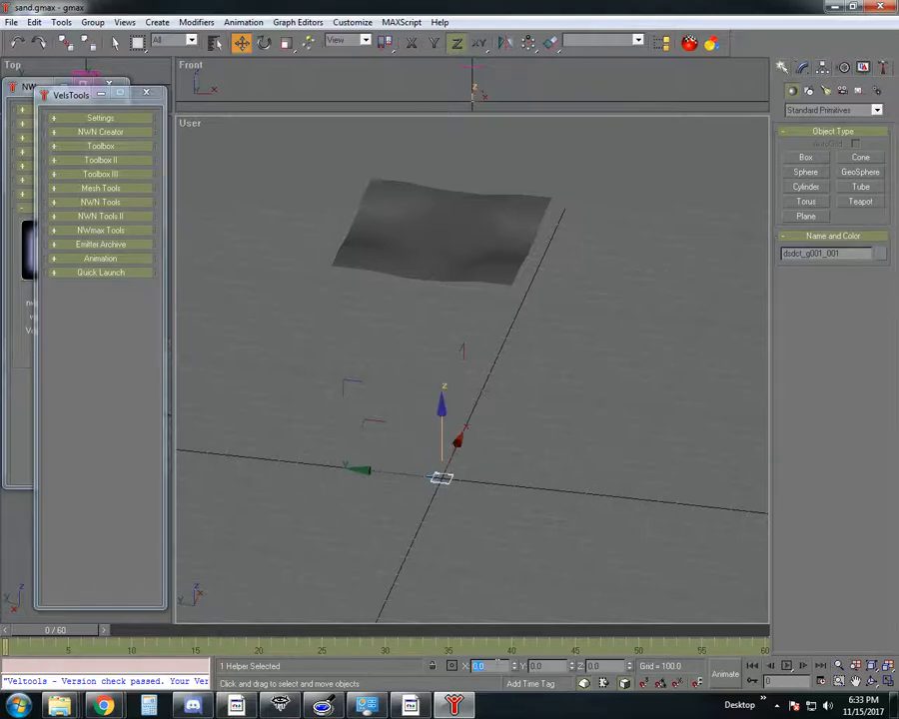
Set the base helper's X position to 300 and its Y position to 200.
type("-3")
key("Return")
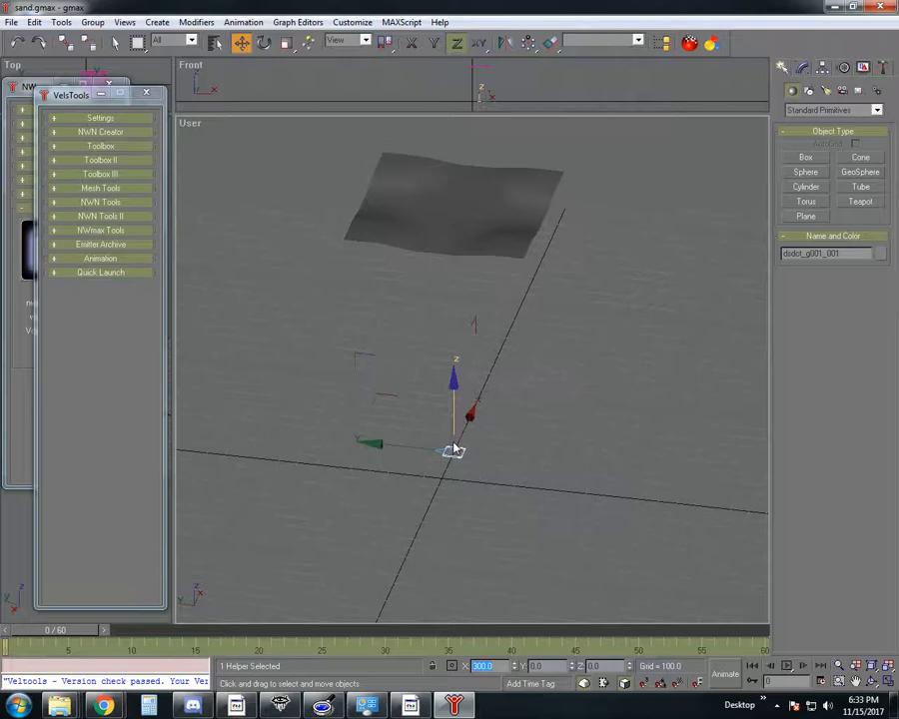
key("Tab")
type("200")
key("Return")
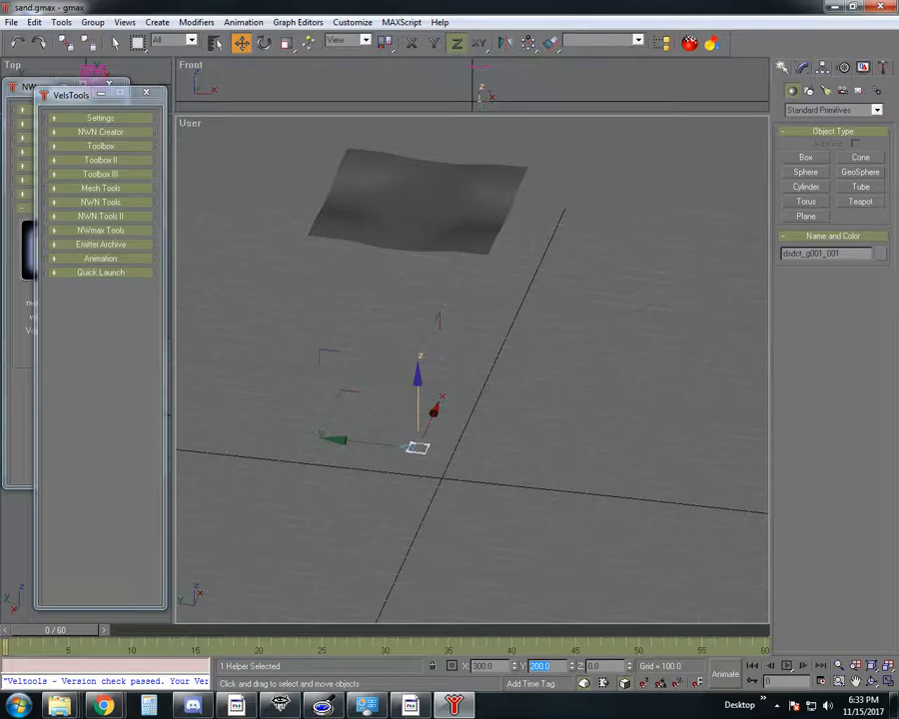
Set the base helper's Y position to -200 and its X position to -500.
key("BackSpace")
key("Return")
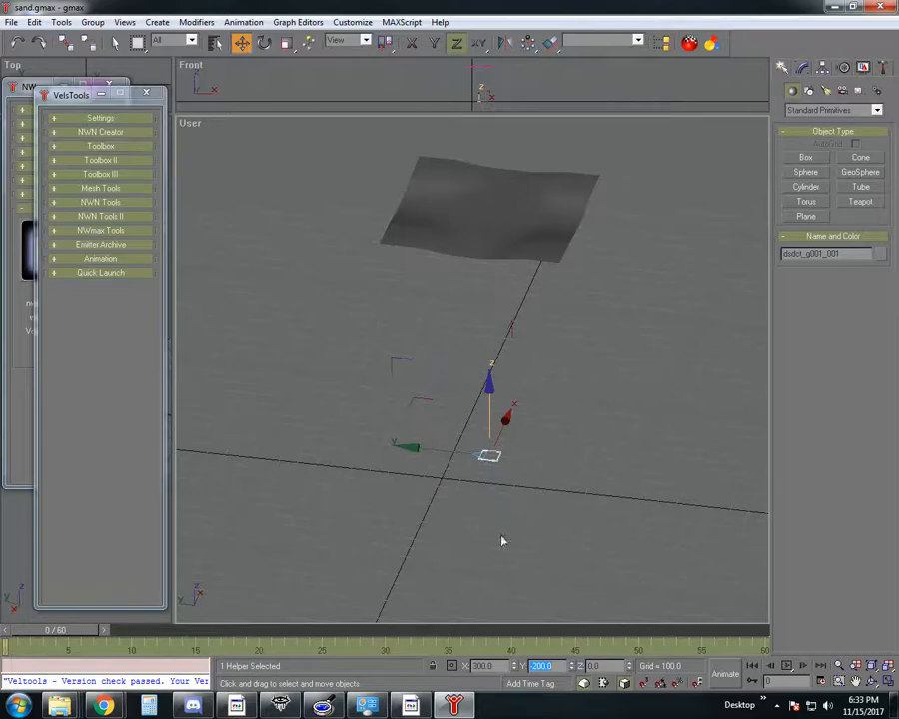
key("shift+Tab")
key("BackSpace")
type("500")
key("Return")
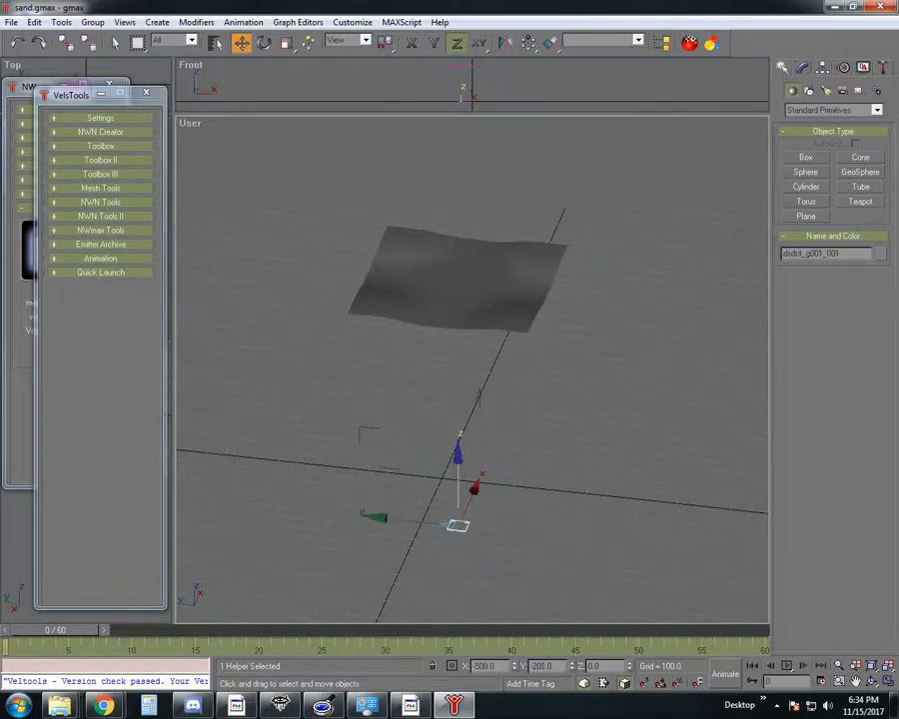
Return the base helper to the origin by setting its Y and X positions to 0.
key("Tab")
type("0")
key("Return")
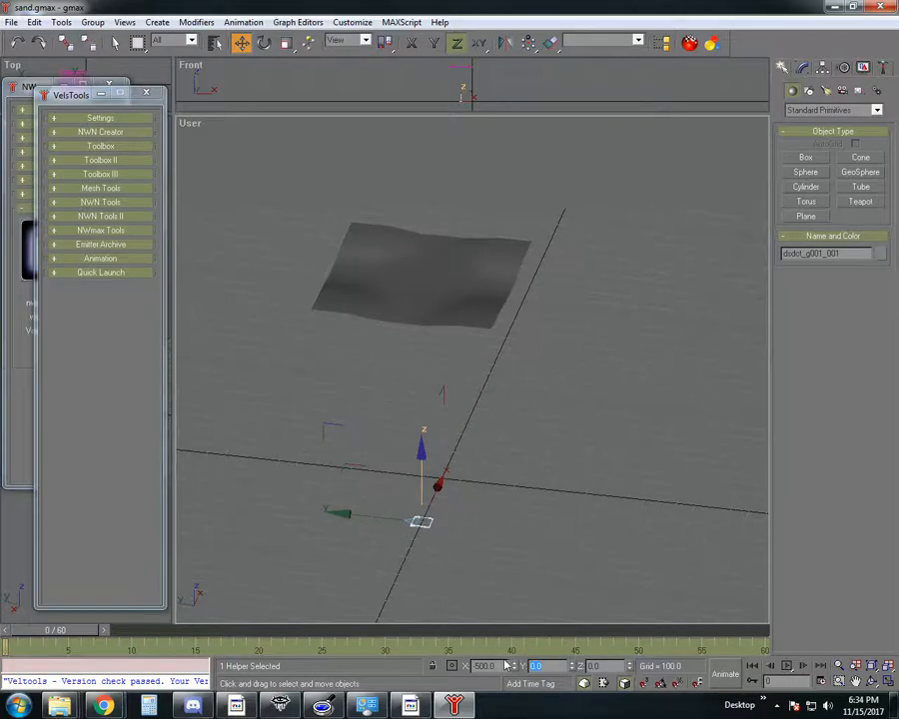
key("shift+Tab")
type("0")
key("Return")
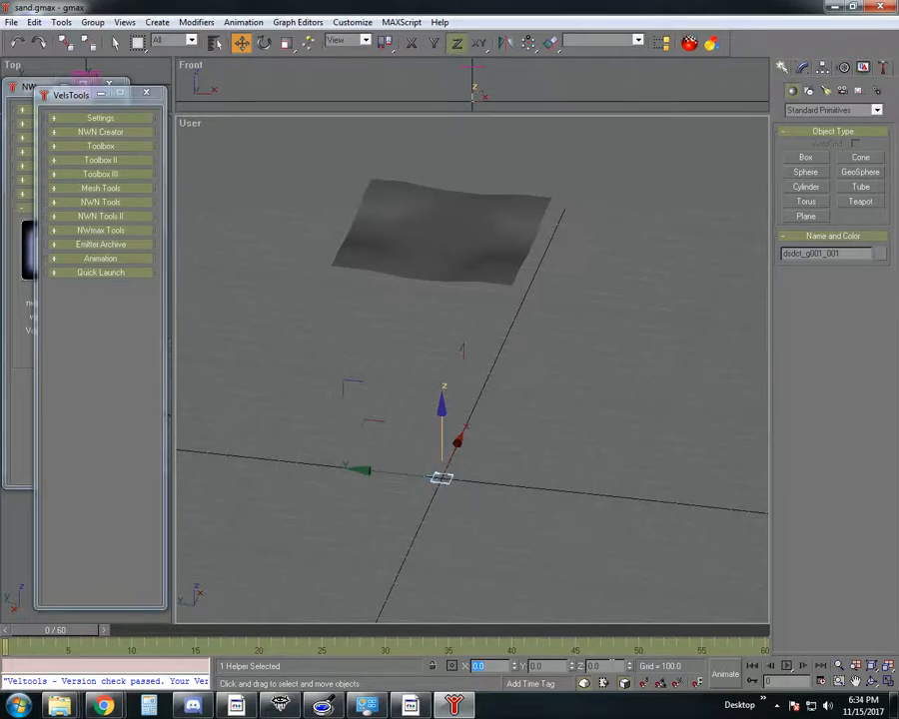
Raise the base helper to Z 600, lower it to Z -600, and return it to Z 0.
key("Tab")
key("Tab")
type("600")
key("Return")
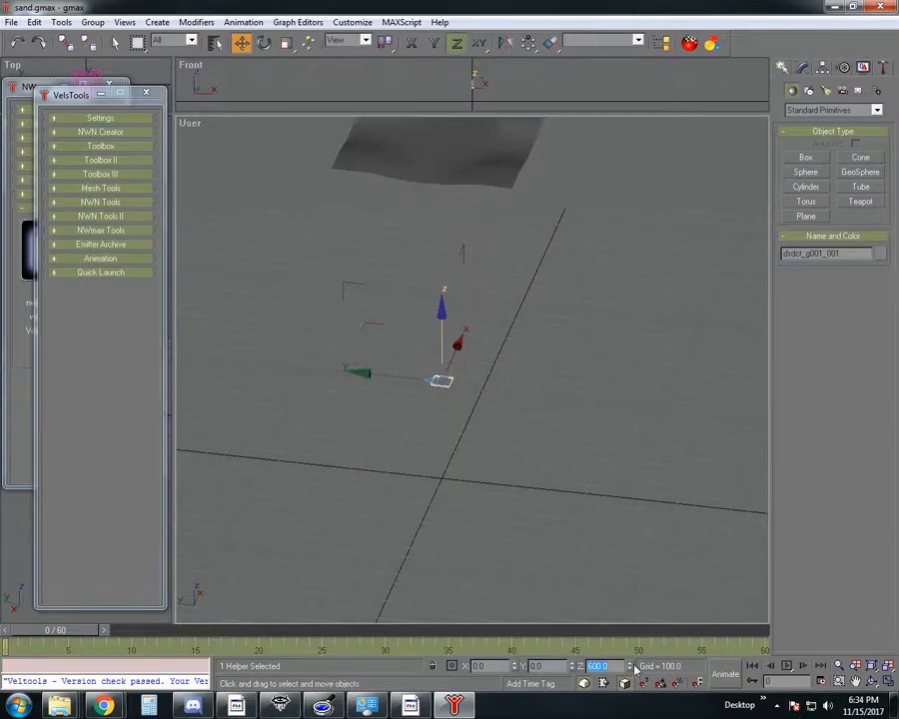
type("-600")
key("Return")
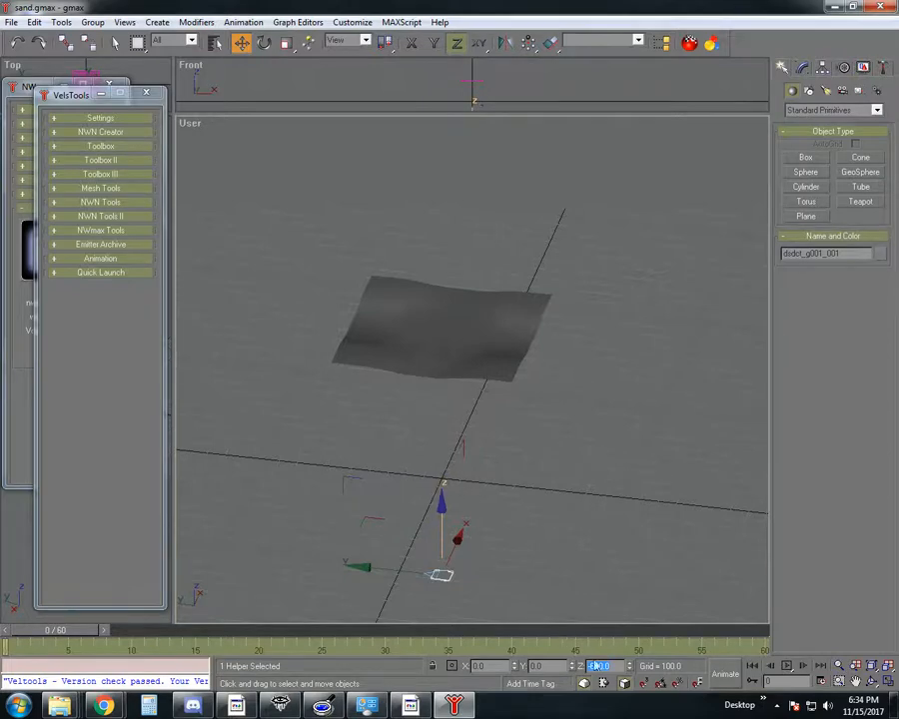
type("0")
key("Return")
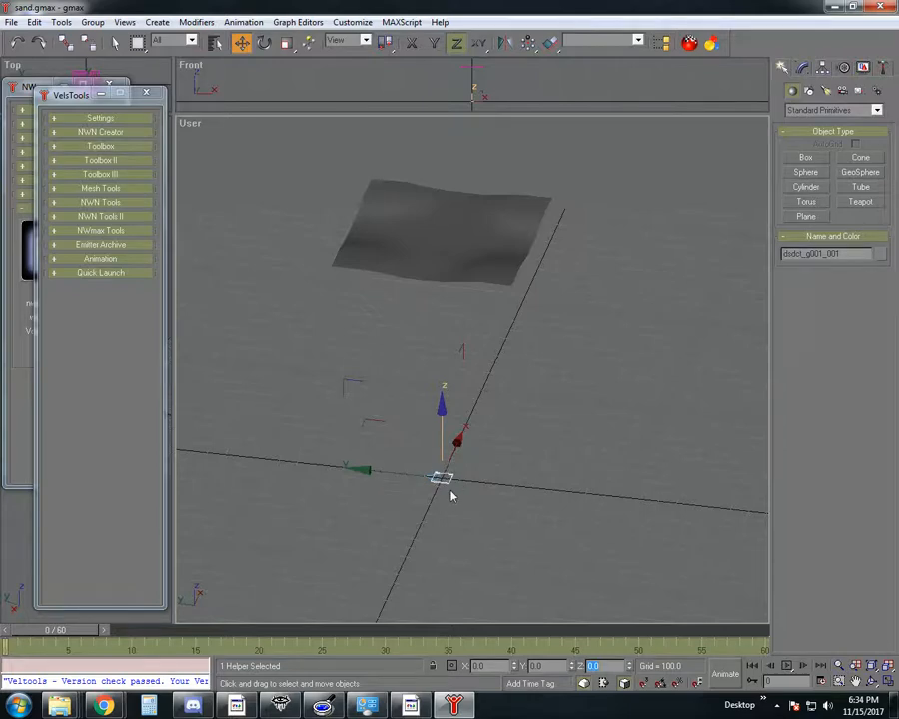
Select only the ground mesh and unlink it from the base helper.
left_click_drag(437, 475, 436, 457)
left_click(113, 44)
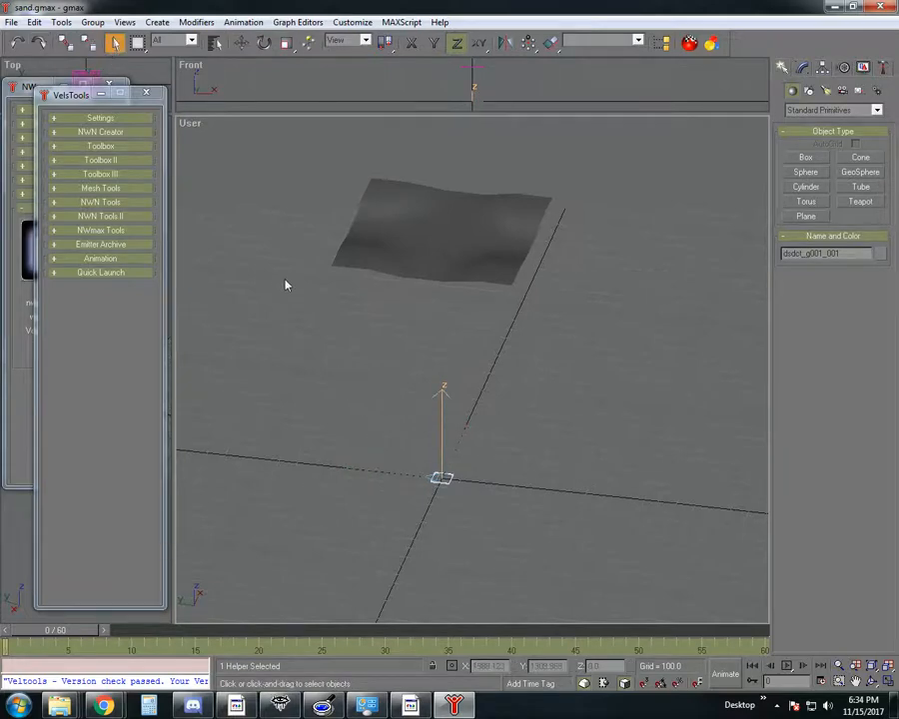
left_click(293, 206)
left_click_drag(301, 154, 379, 238)
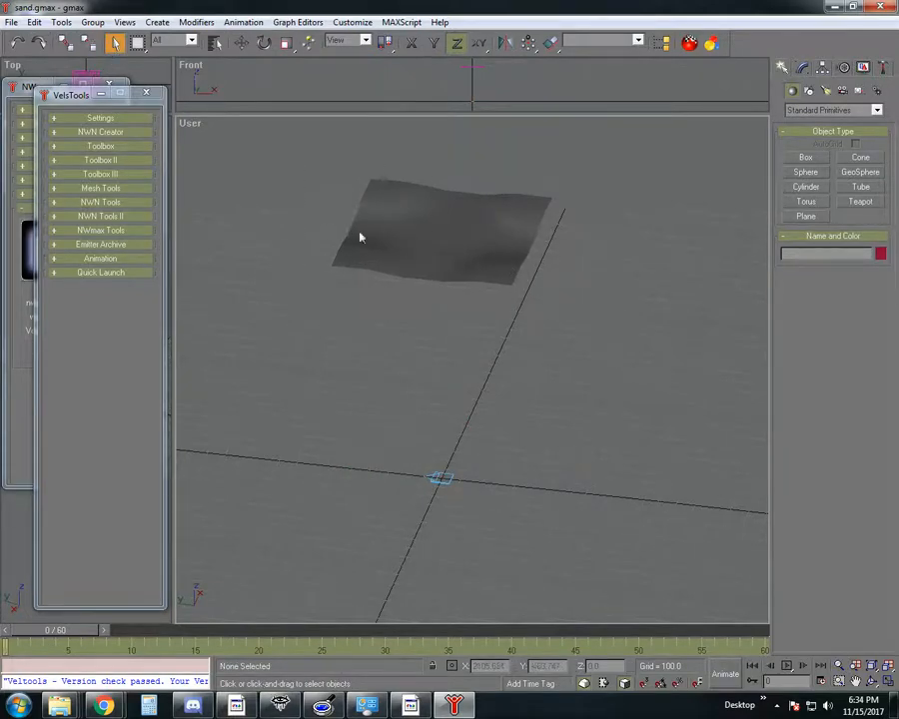
left_click_drag(301, 154, 632, 331)
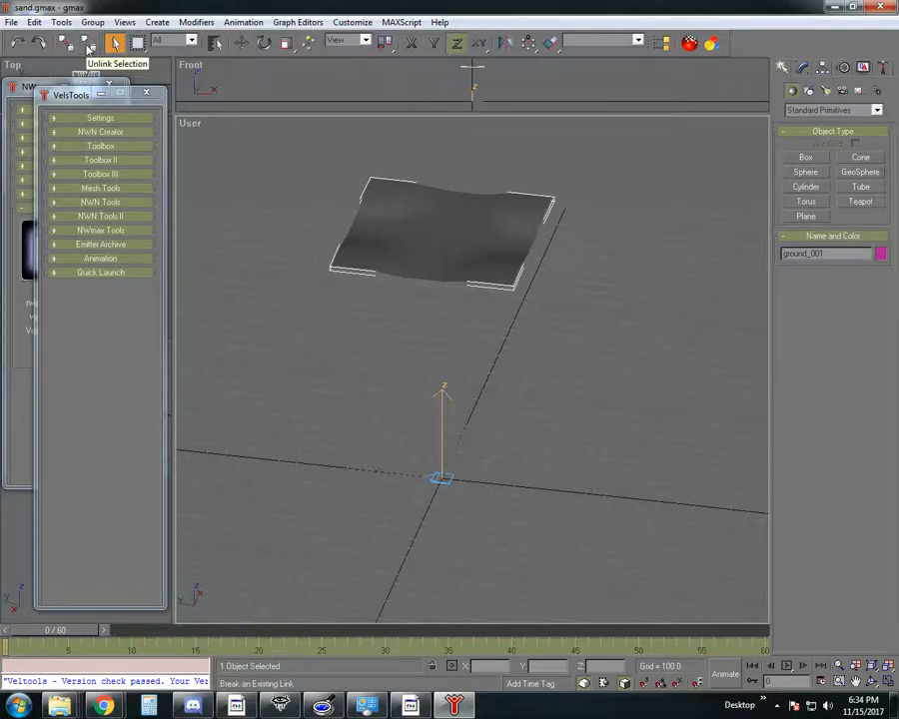
left_click(89, 47)
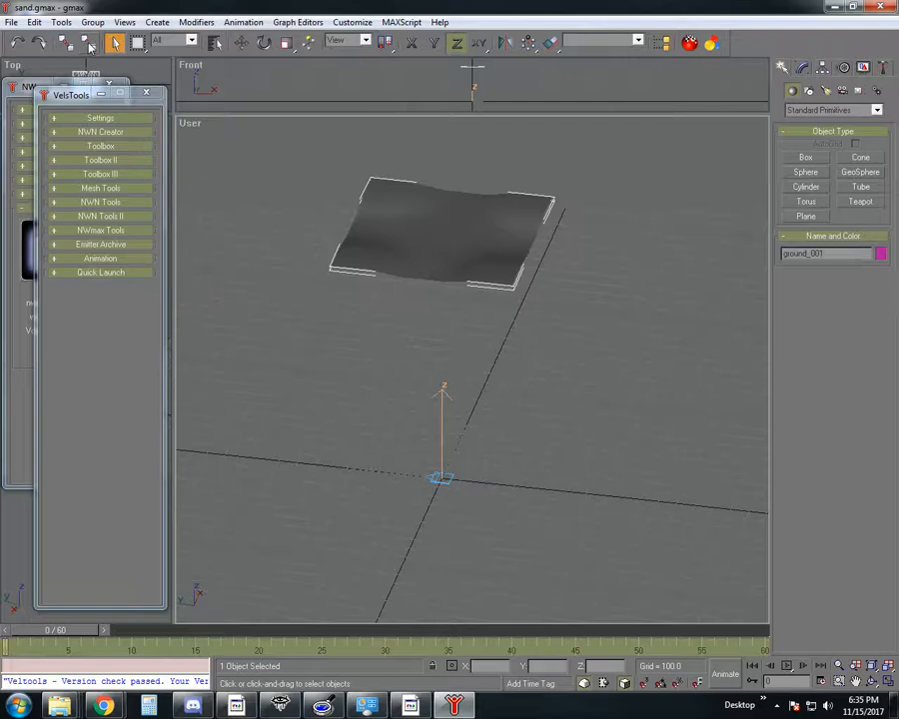
Try moving the unlinked base helper to Z 400, undo the move and clear the selection.
left_click(507, 494)
left_click(449, 478)
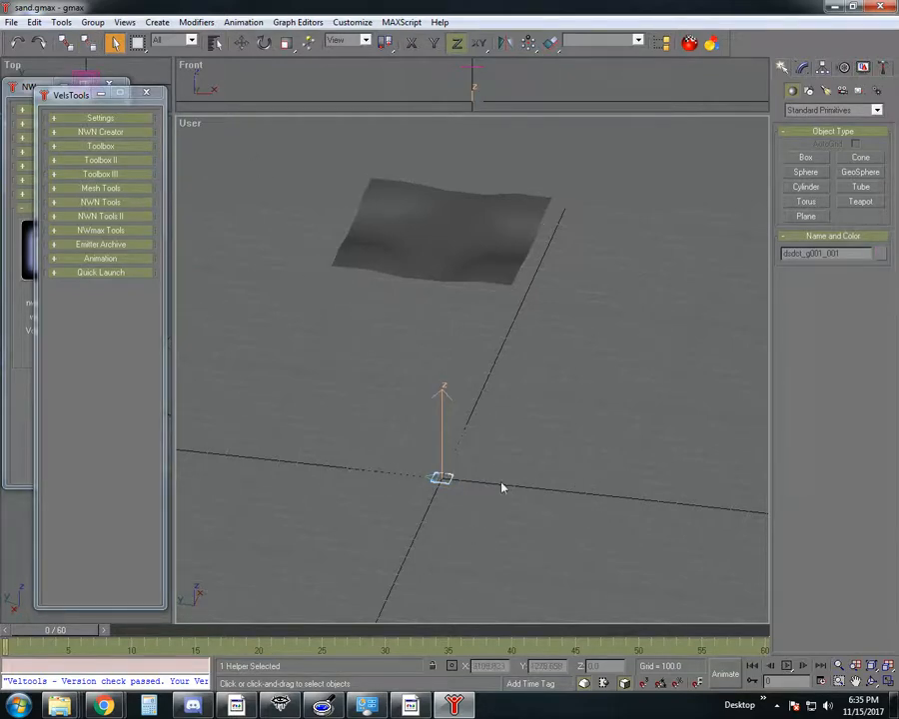
key("w")
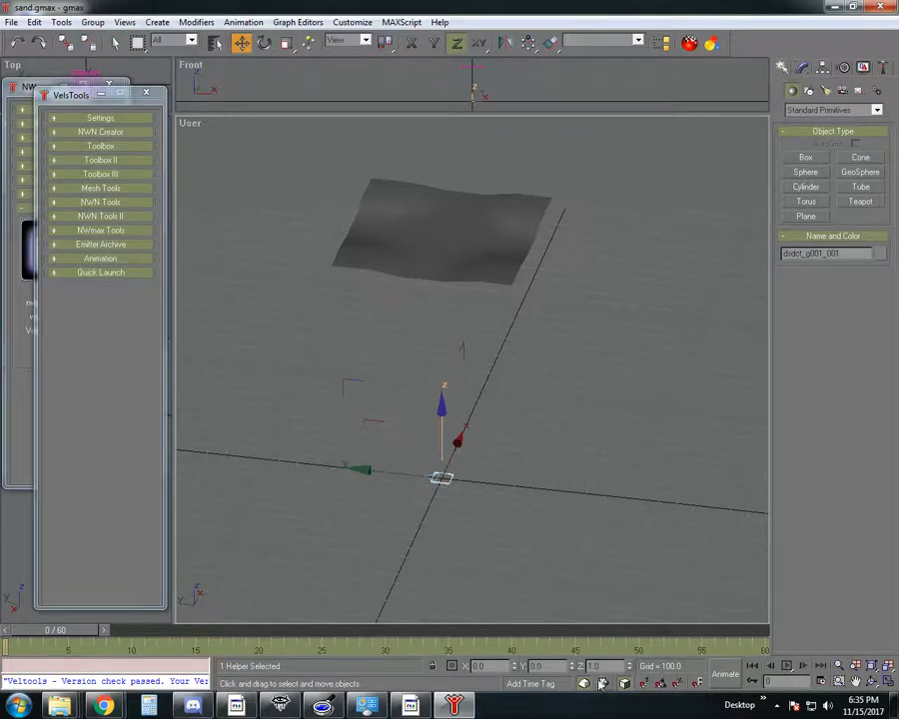
left_click_drag(606, 666, 550, 656)
type("400")
key("Return")
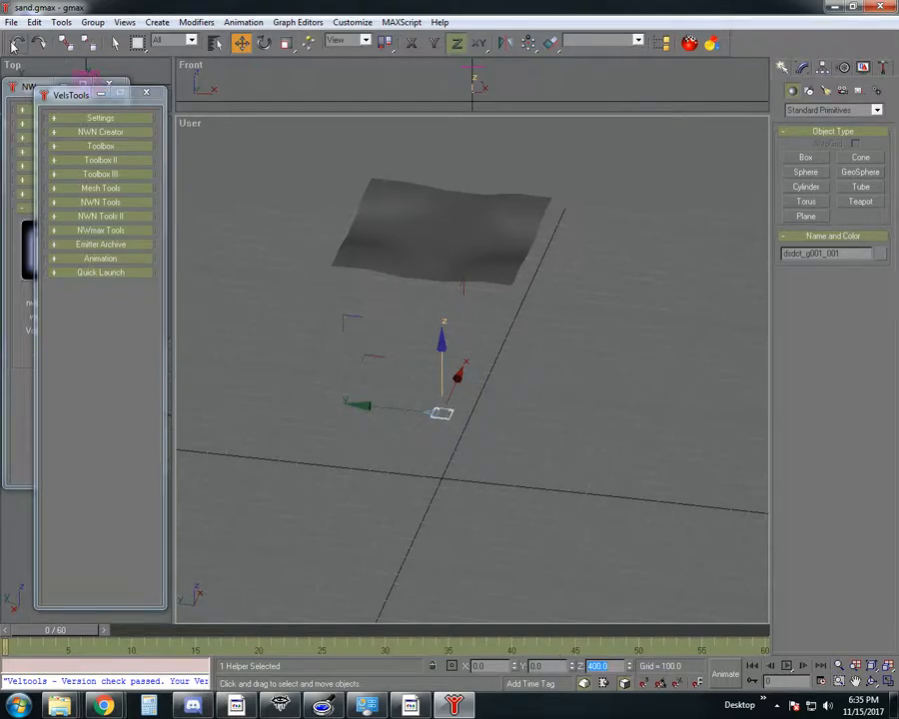
left_click(14, 44)
left_click(557, 459)
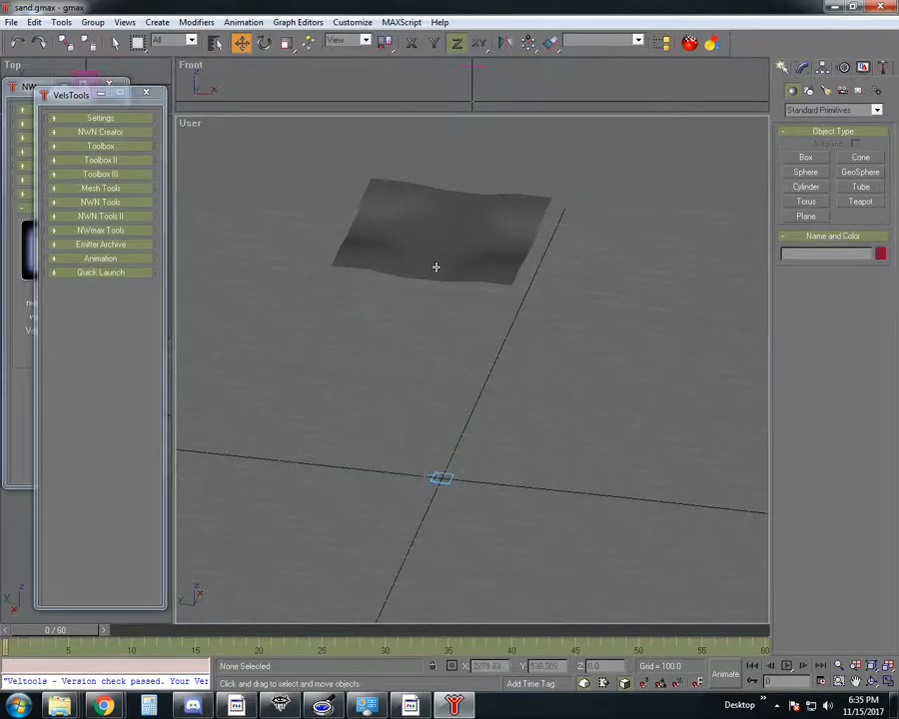
Link the ground mesh to the base helper as its parent and leave linking mode.
left_click(435, 267)
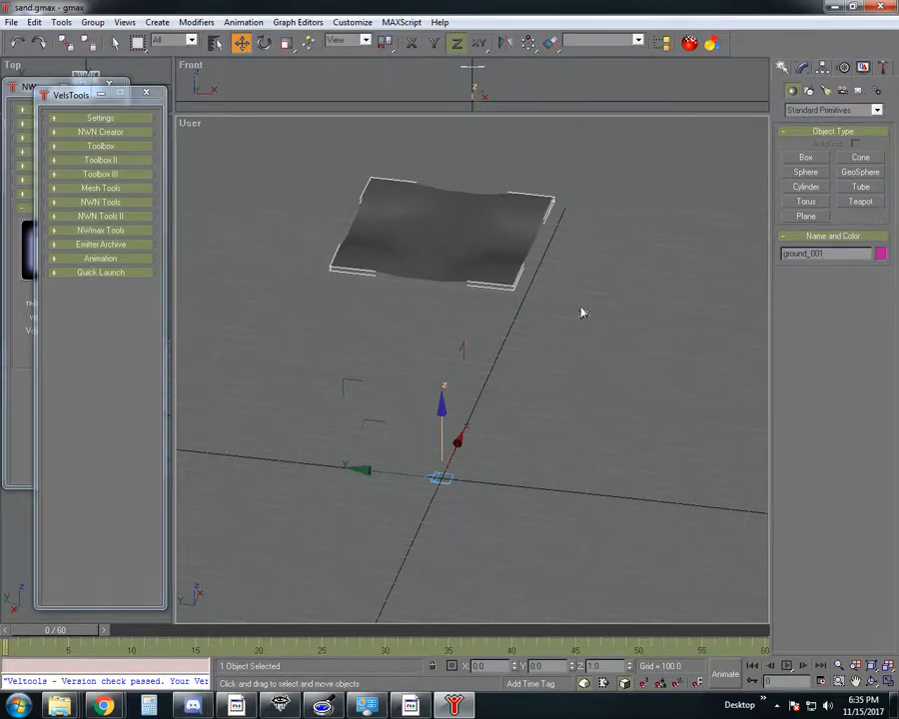
left_click(66, 43)
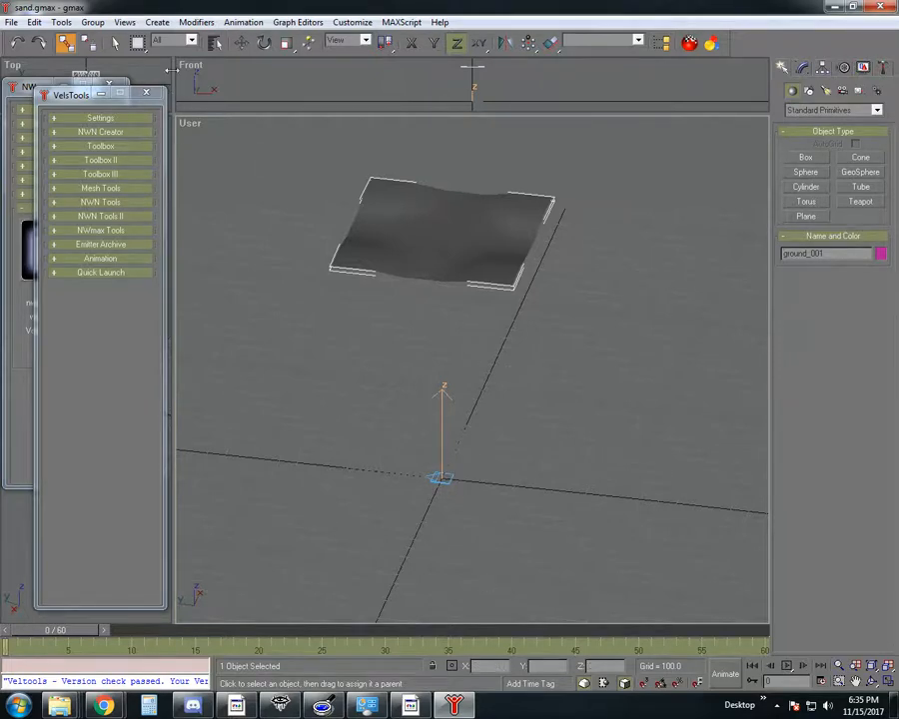
left_click(116, 42)
Try moving the base helper together with the linked ground mesh, and undo the move.
left_click(442, 478)
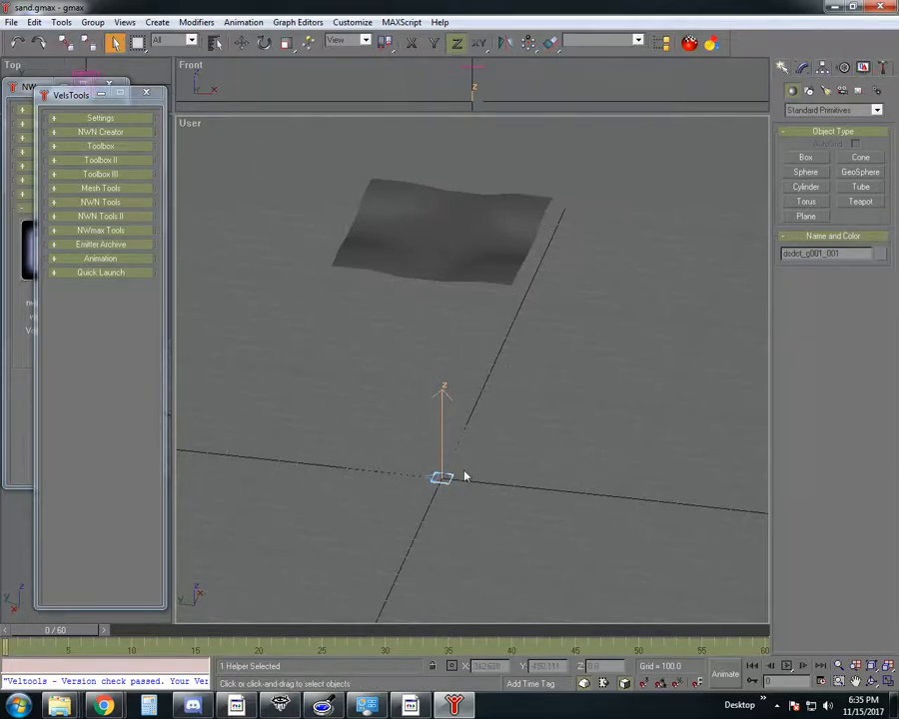
left_click(242, 42)
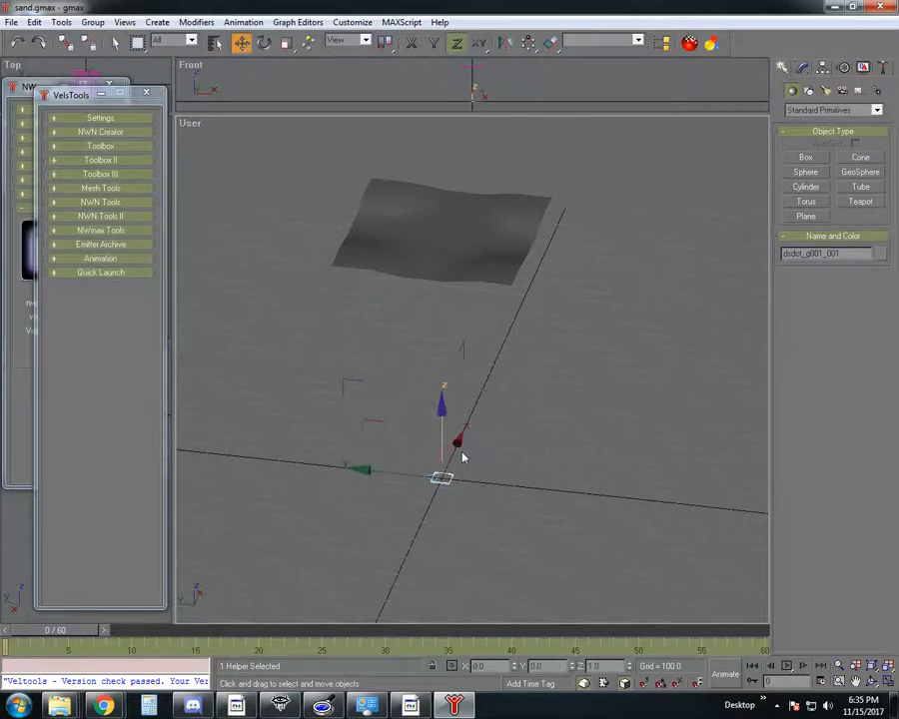
left_click_drag(457, 455, 415, 403)
left_click(16, 46)
left_click(16, 46)
Rotate the base helper to 36 degrees about the Z axis.
key("e")
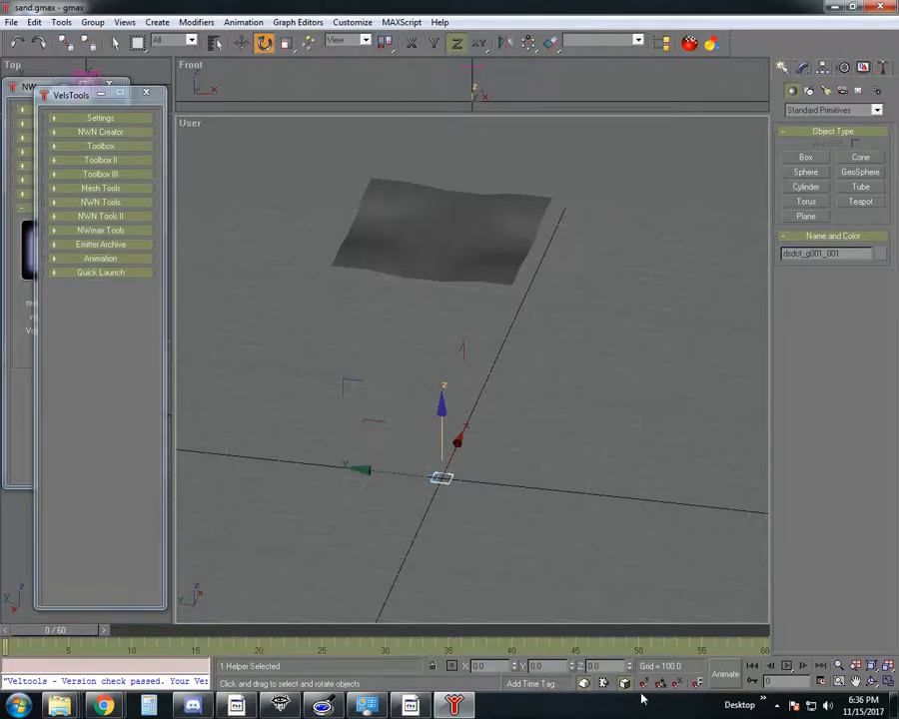
left_click_drag(607, 666, 572, 663)
type("0.0")
key("Return")
type("36")
key("Return")
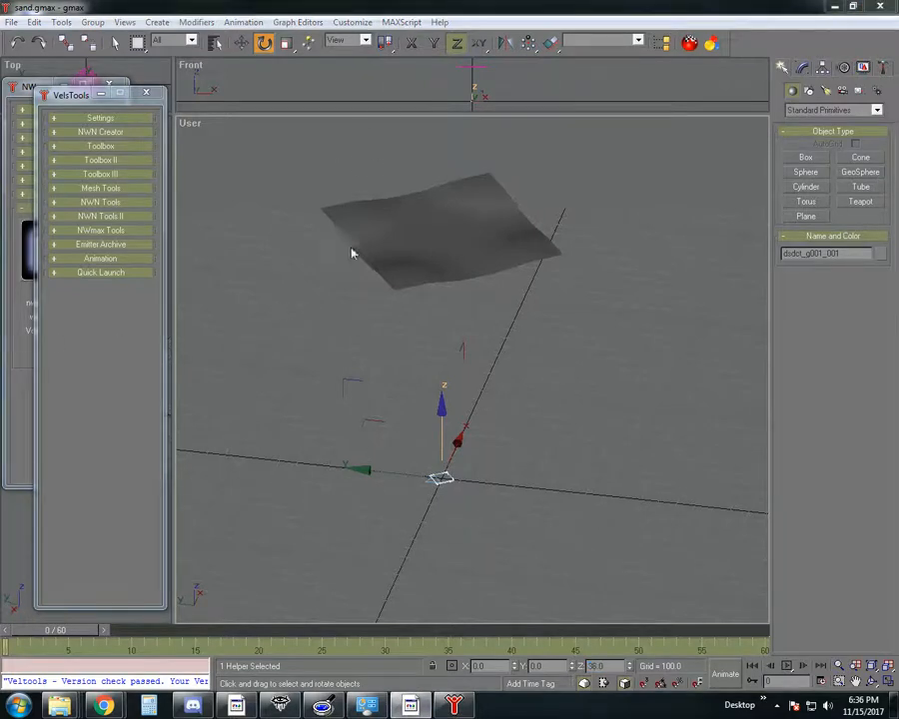
left_click(454, 705)
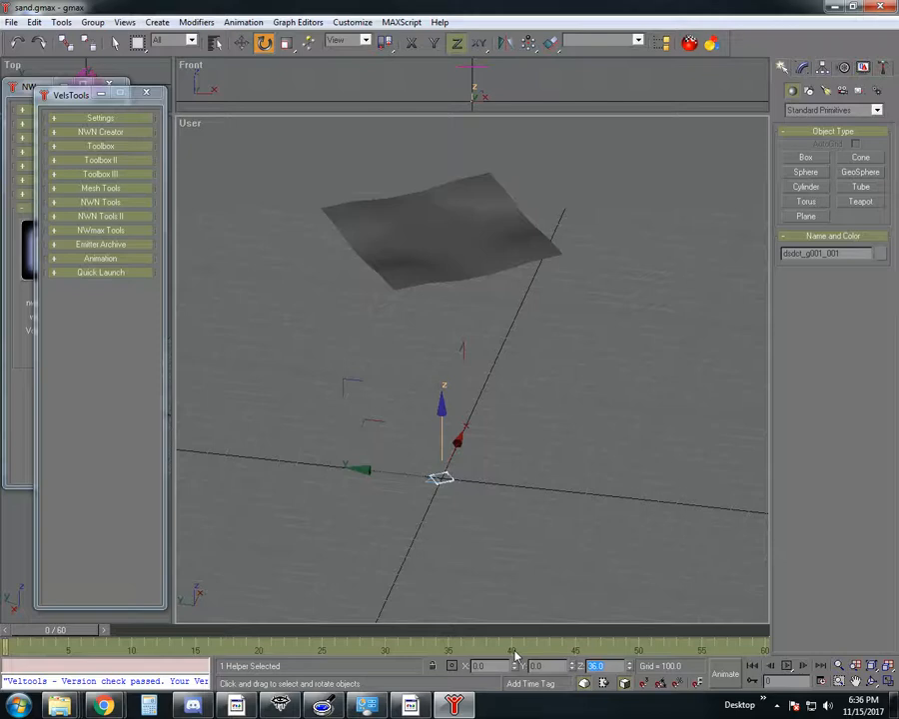
Set the base helper's Z rotation to 100 degrees, and reset it to 0.
type("100")
key("Return")
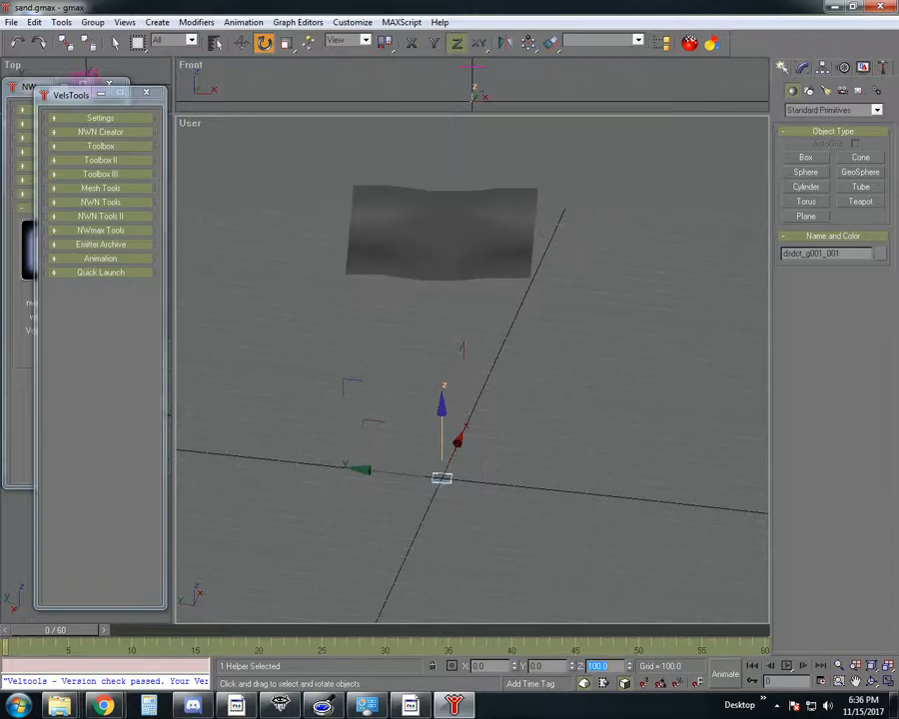
type("0")
key("Return")
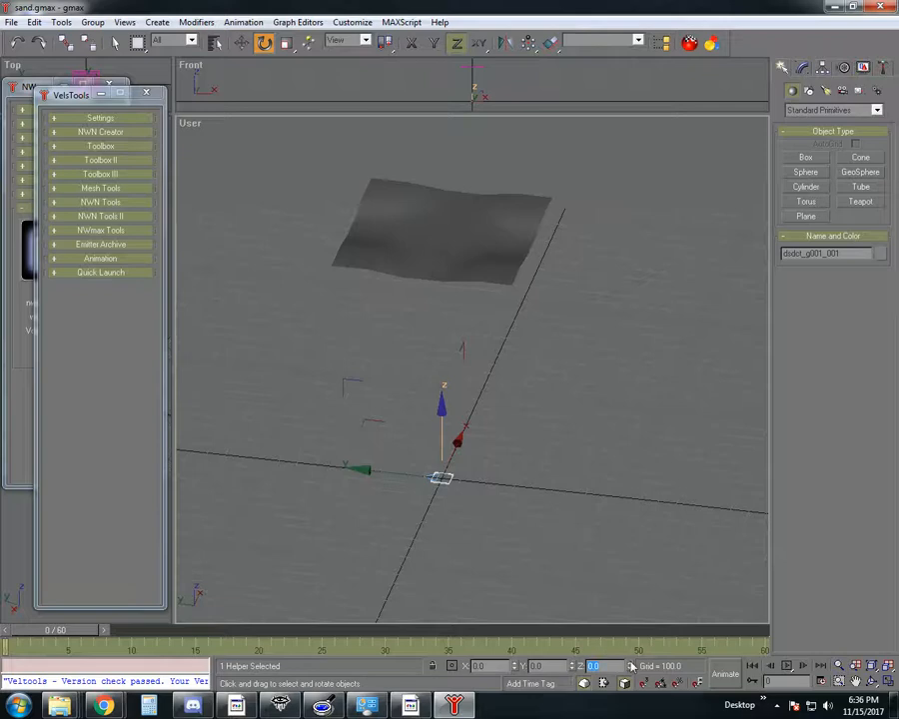
Set the base helper's Z rotation to 90 degrees, try another angle, and reset the rotation to 0.
type("90")
key("Return")
left_click(606, 665)
left_click_drag(606, 665, 569, 665)
type("18")
left_click(583, 596)
key("ctrl+z")
type("0")
key("Return")
Move the VelsTools window aside so that it no longer covers the NWmax window.
mouse_move(63, 100)
left_mouse_down()
mouse_move(72, 86)
mouse_move(71, 96)
left_mouse_up()
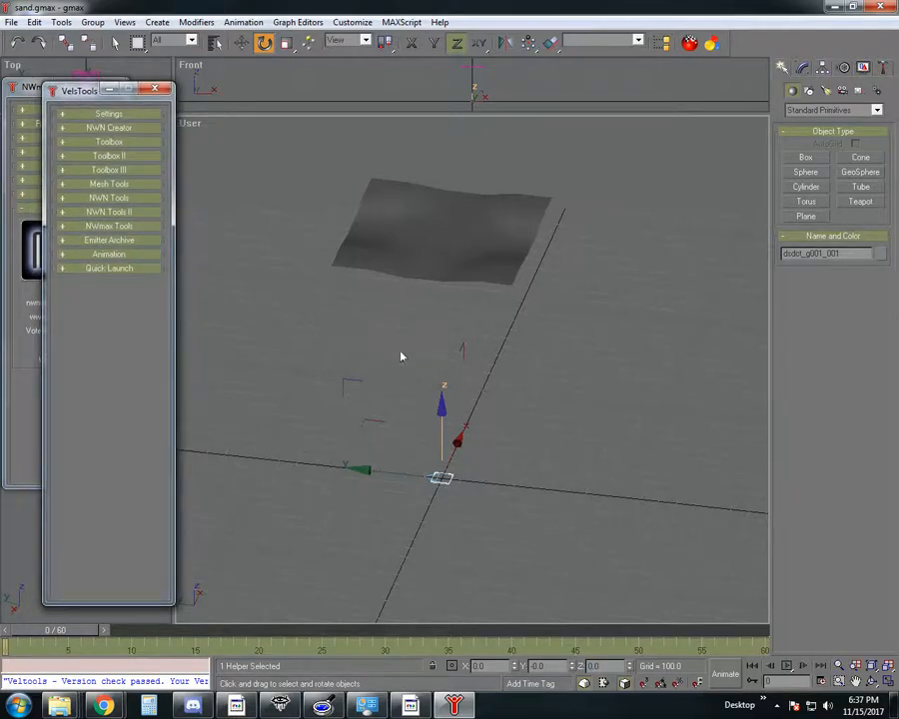
left_click_drag(78, 95, 159, 95)
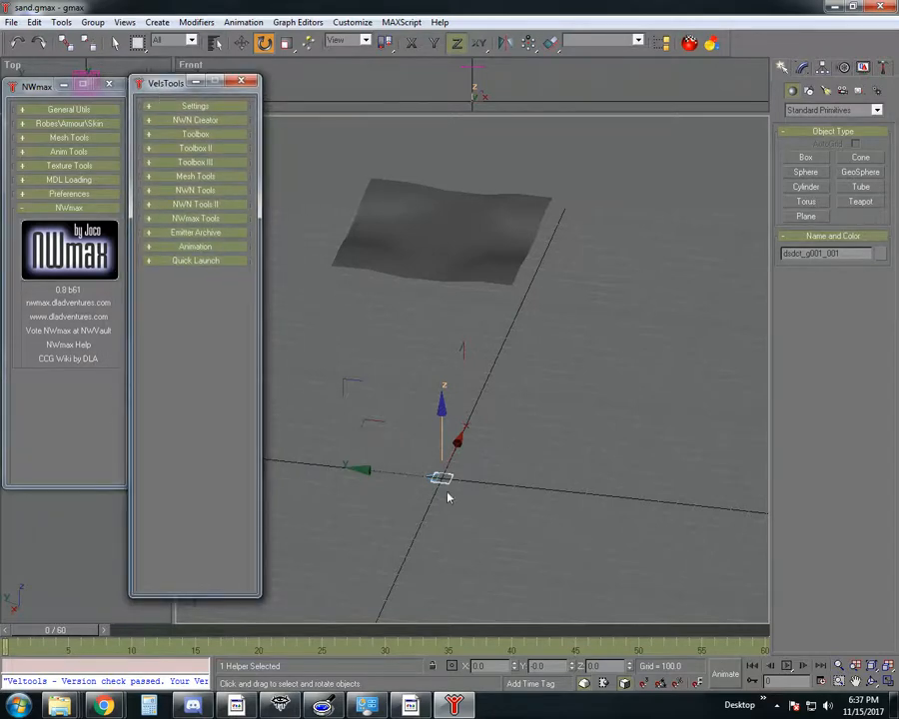
Move the base helper with its ground mesh about 1984 units along the X axis.
left_click(115, 44)
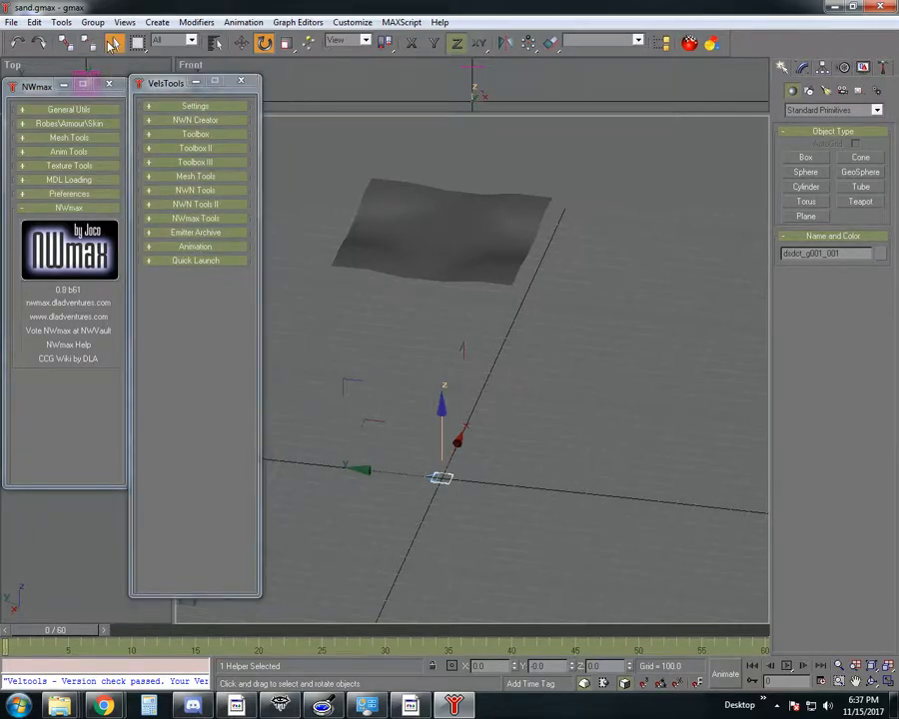
key("w")
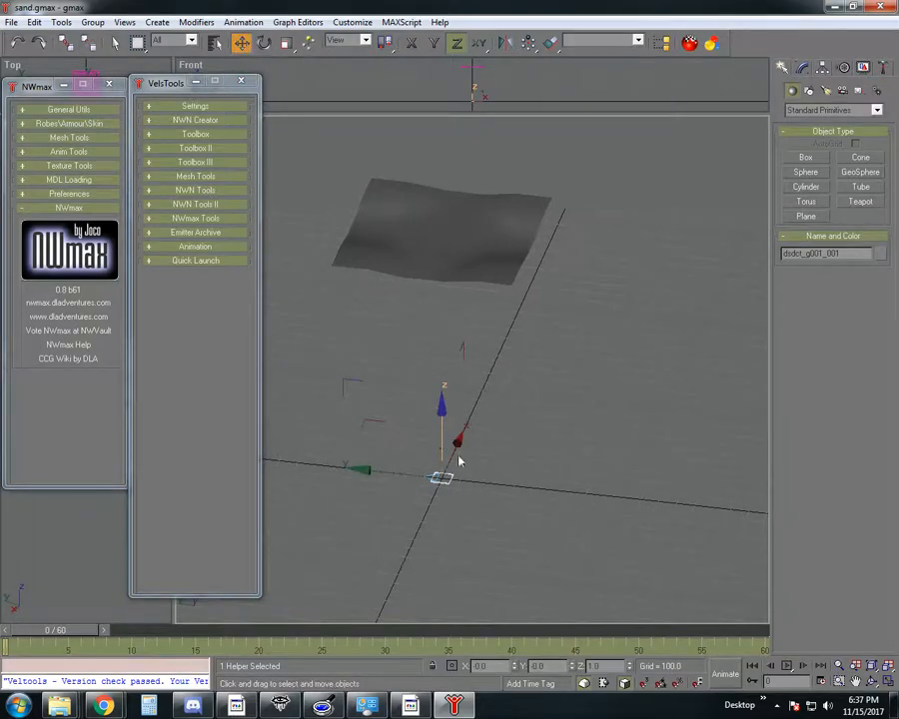
left_click_drag(459, 460, 515, 309)
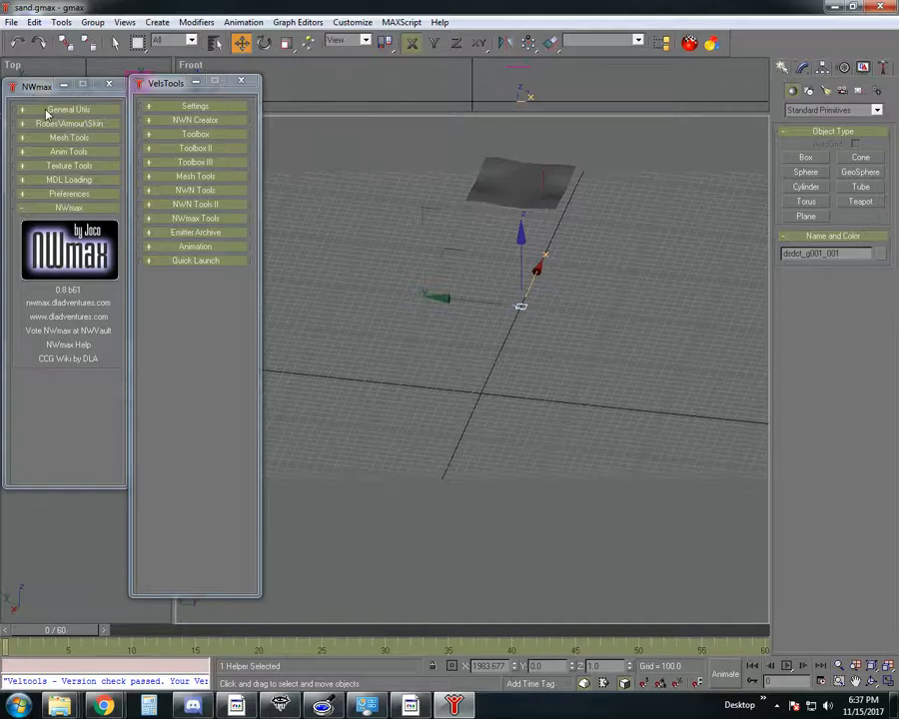
Import the tile model tfm01_f02_01.mdl from the Water folder with its geometry and animations through NWmax.
left_click(68, 180)
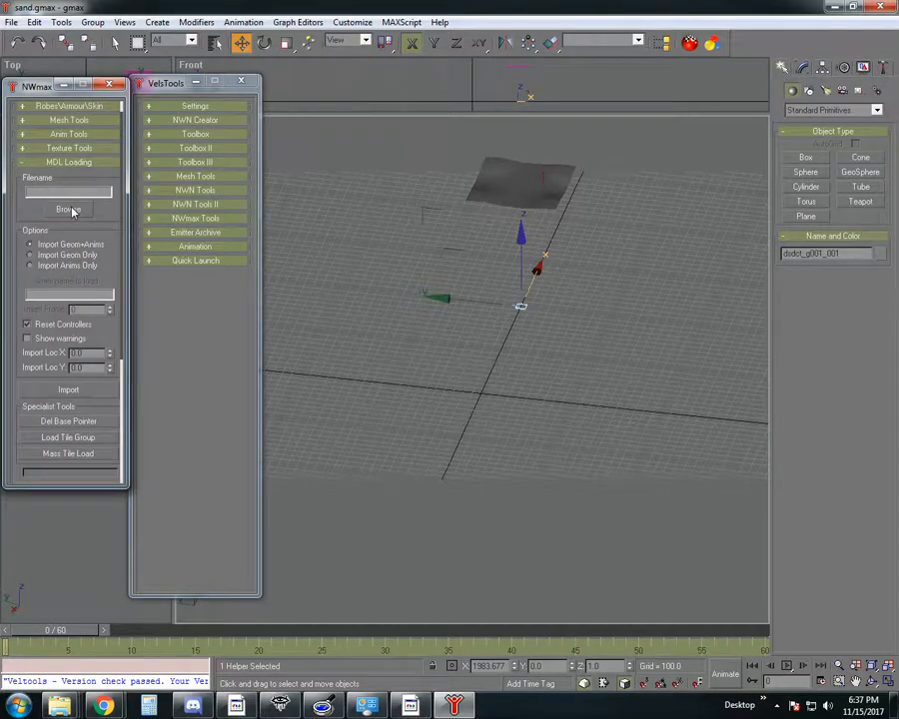
left_click(77, 208)
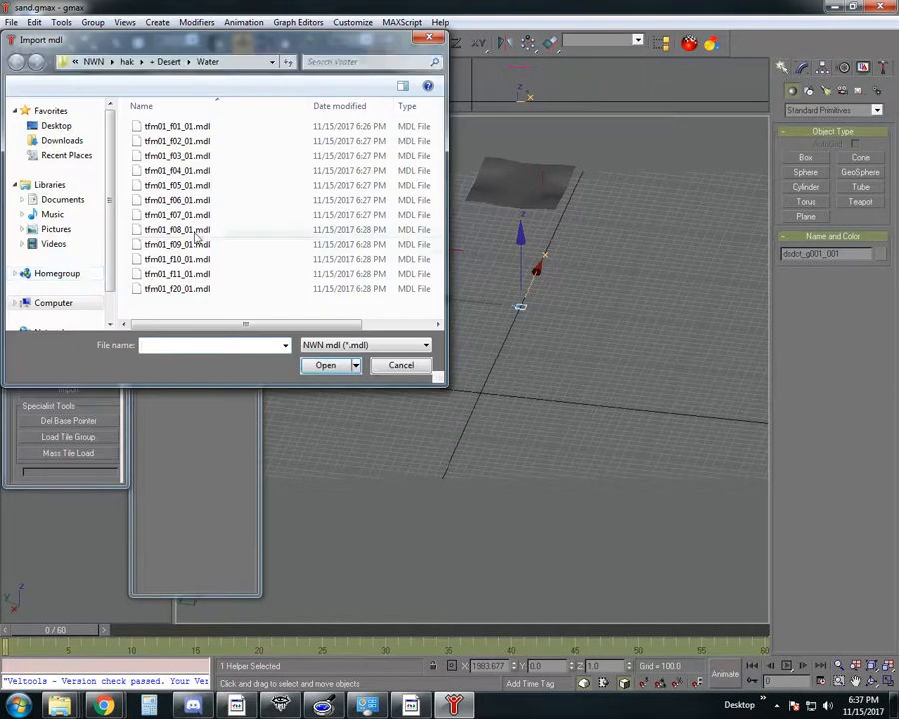
left_click(203, 143)
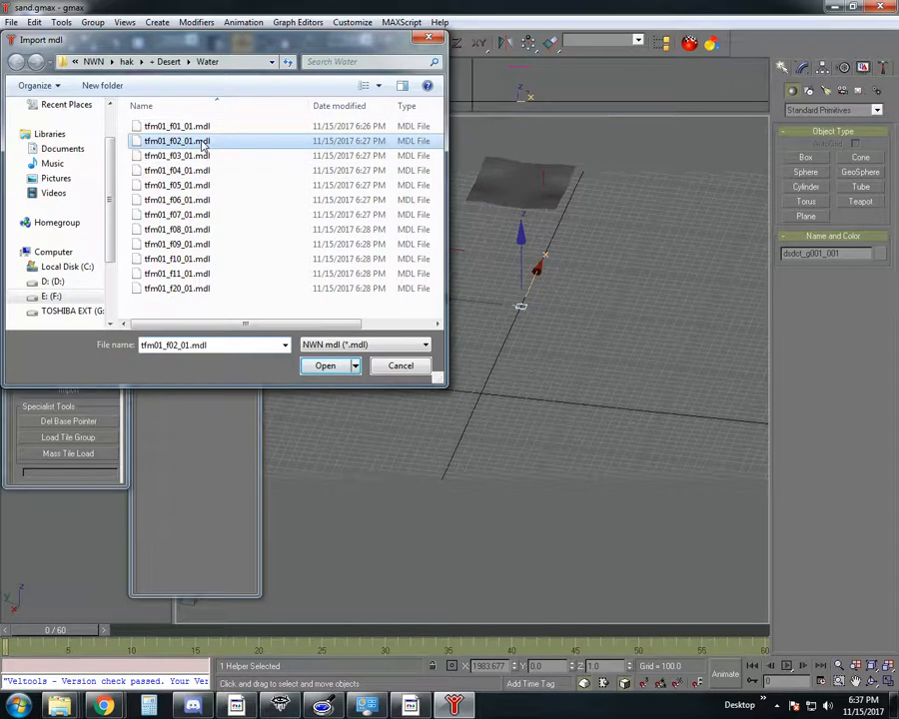
left_click(343, 369)
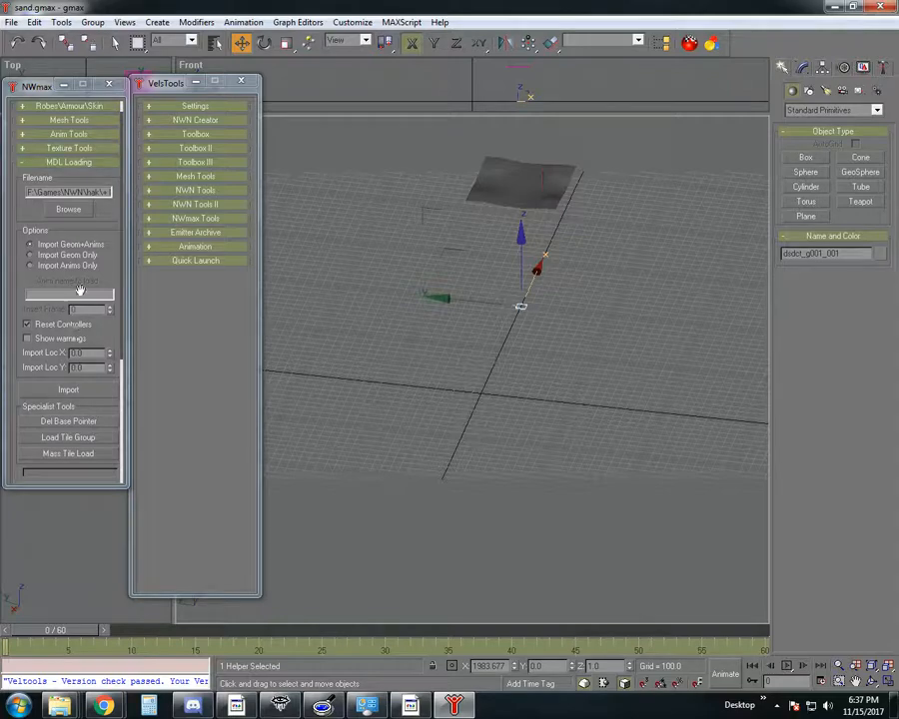
left_click(96, 392)
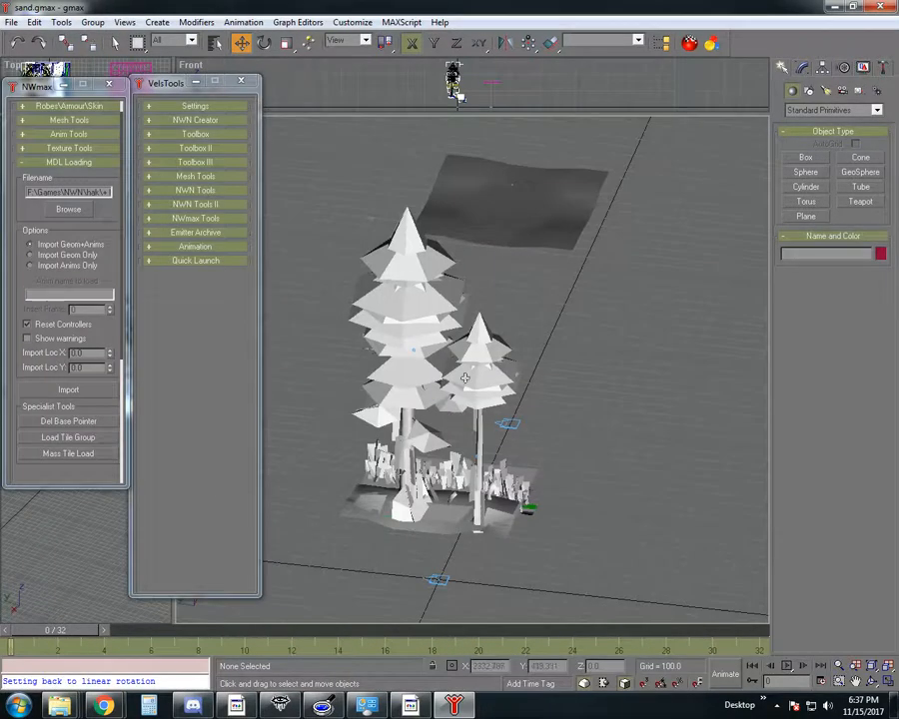
Convert the sand tile's ground mesh to an Editable Mesh.
left_click(870, 679)
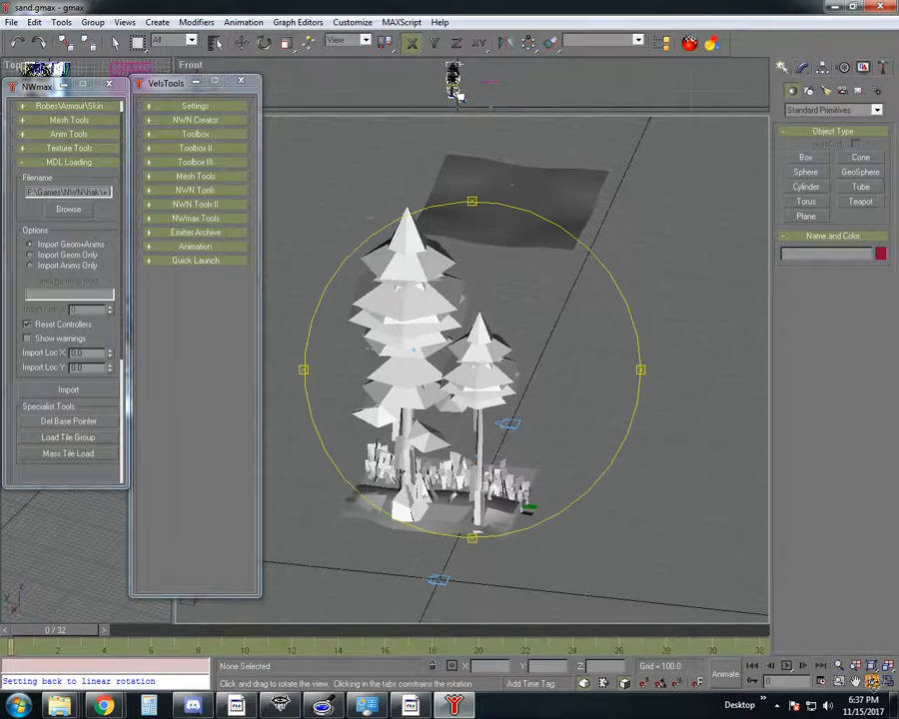
left_click_drag(514, 430, 445, 439)
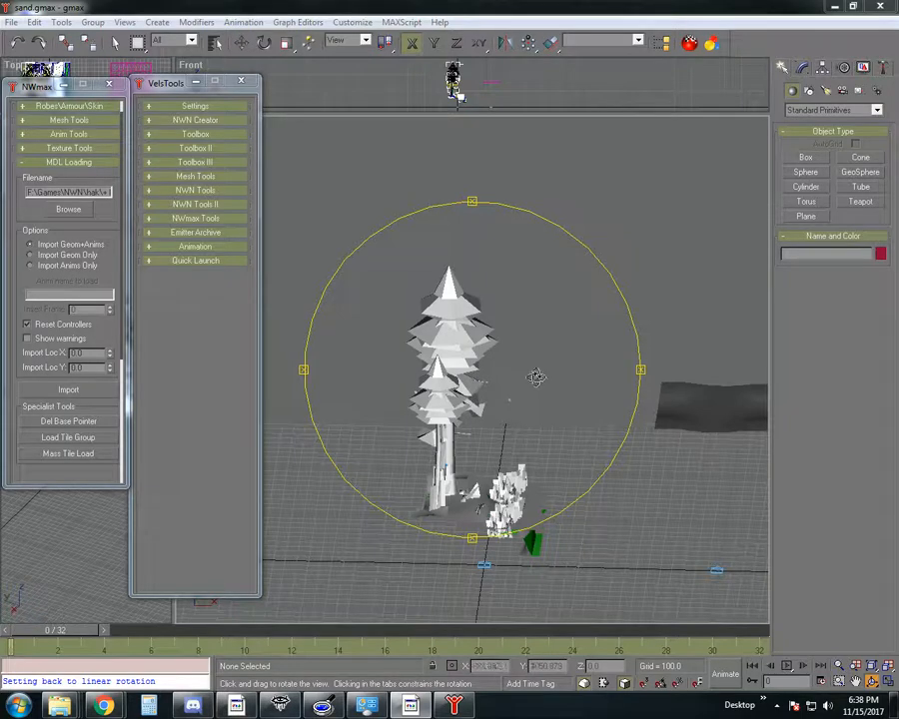
left_click_drag(535, 376, 561, 417)
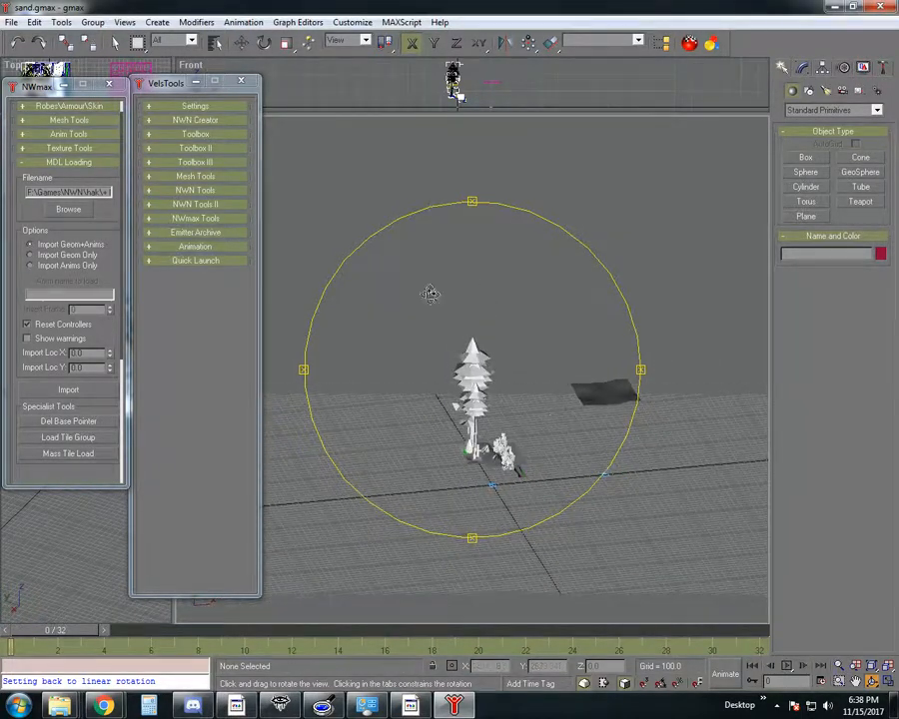
left_click(115, 43)
left_click(610, 391)
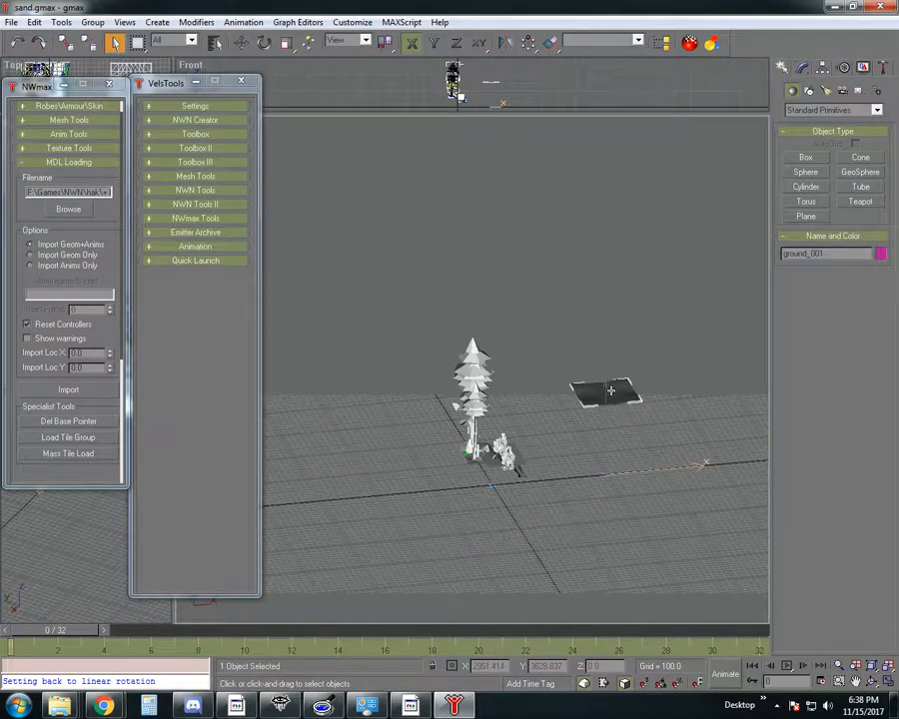
right_click(611, 391)
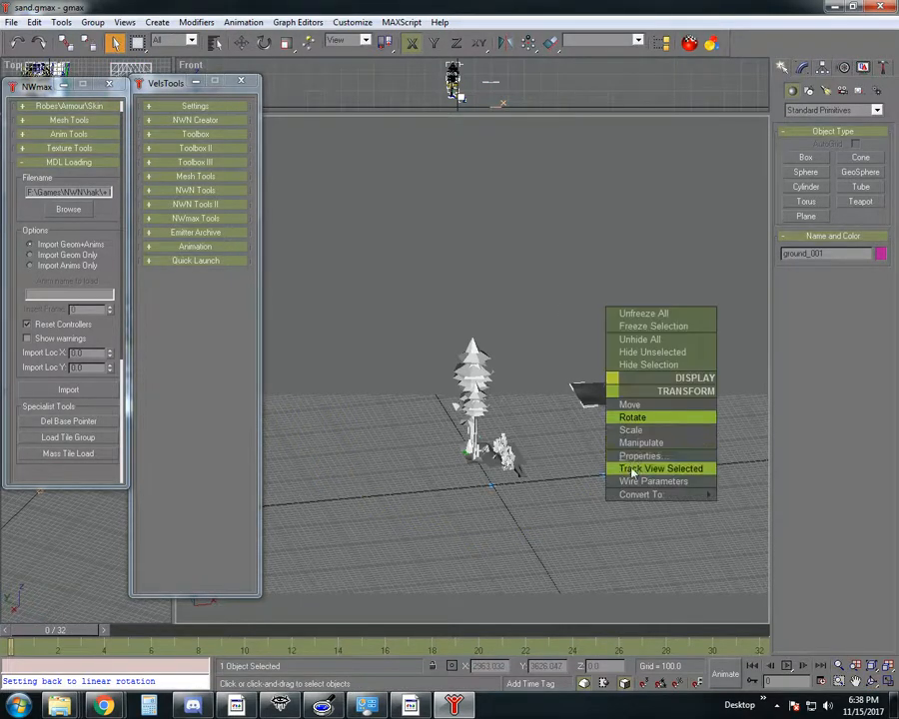
mouse_move(705, 494)
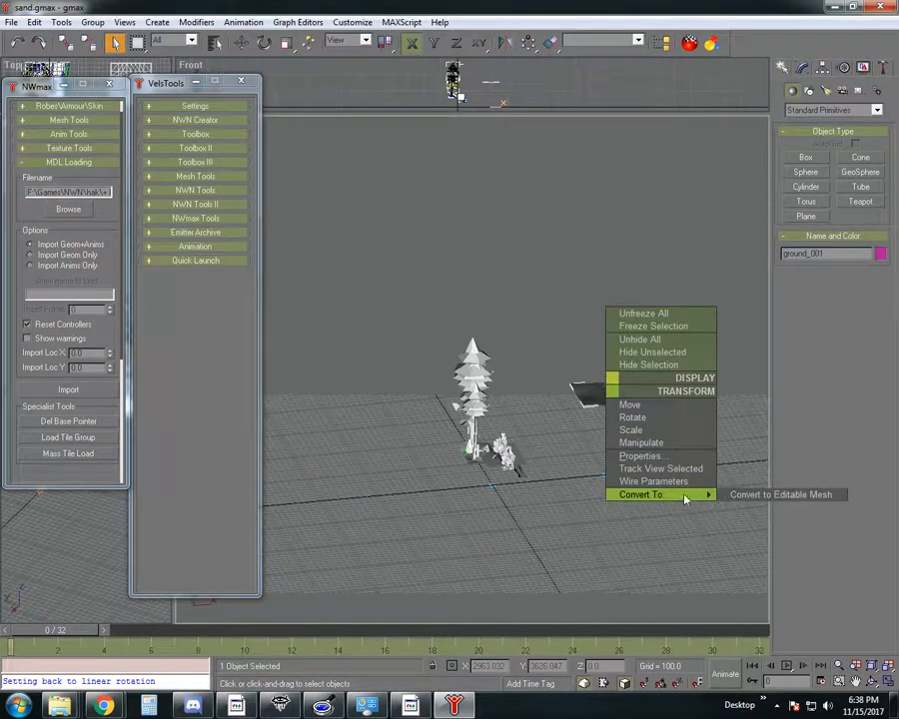
left_click(759, 497)
Check the height of a vertex on the ground mesh's near edge and view the mesh from the side.
key("1")
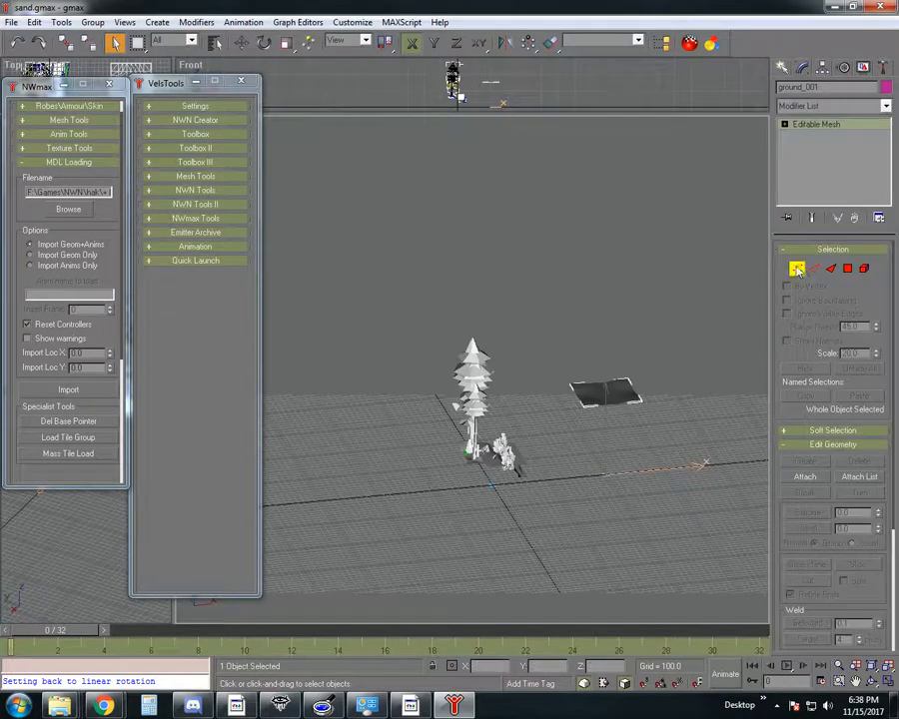
scroll(638, 499, "up", 4)
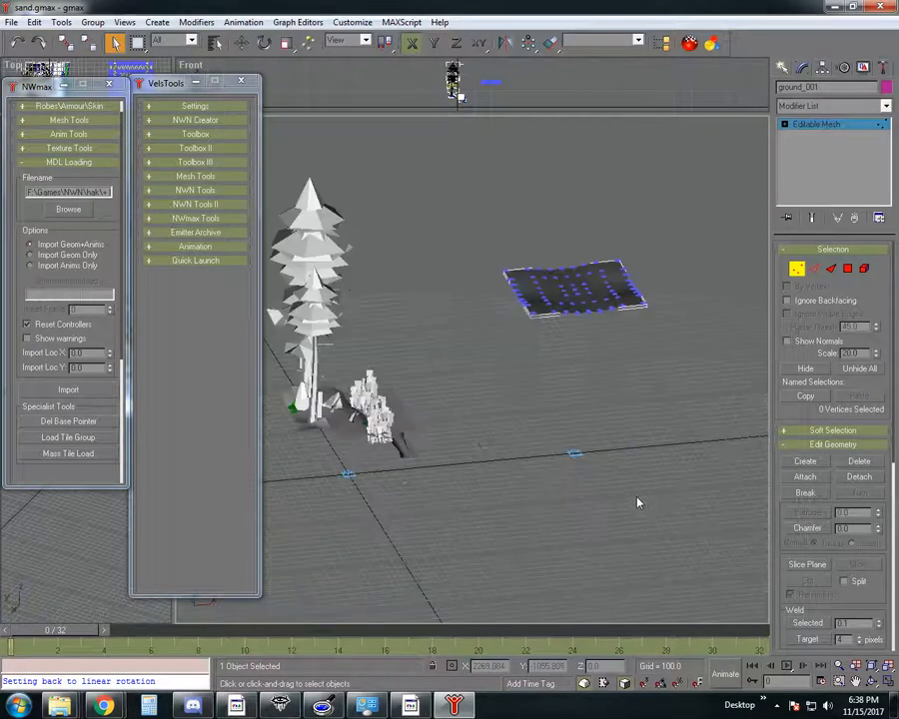
left_click(587, 311)
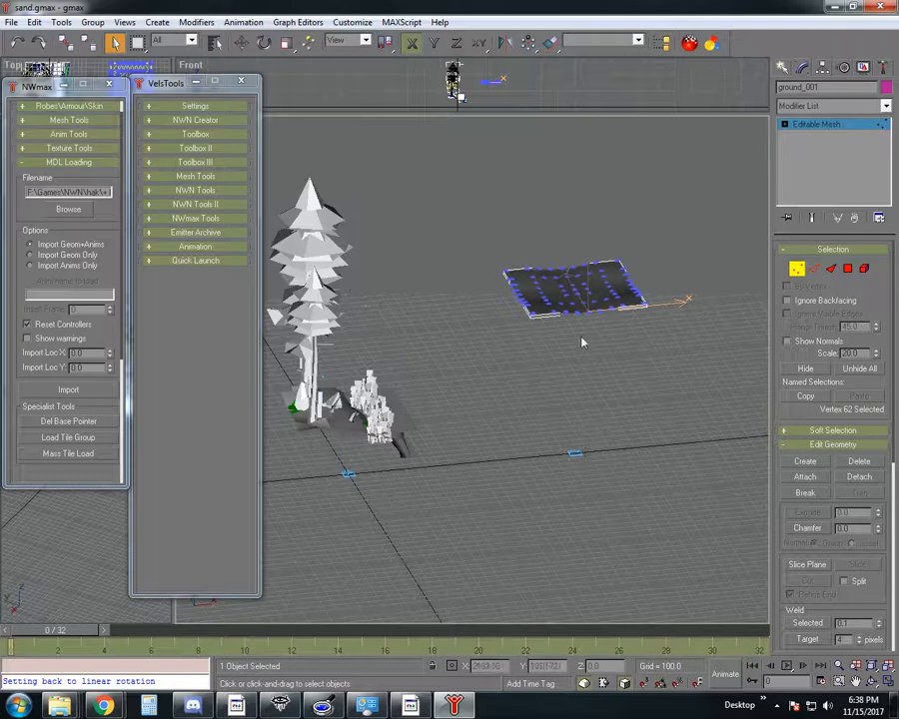
left_click(242, 44)
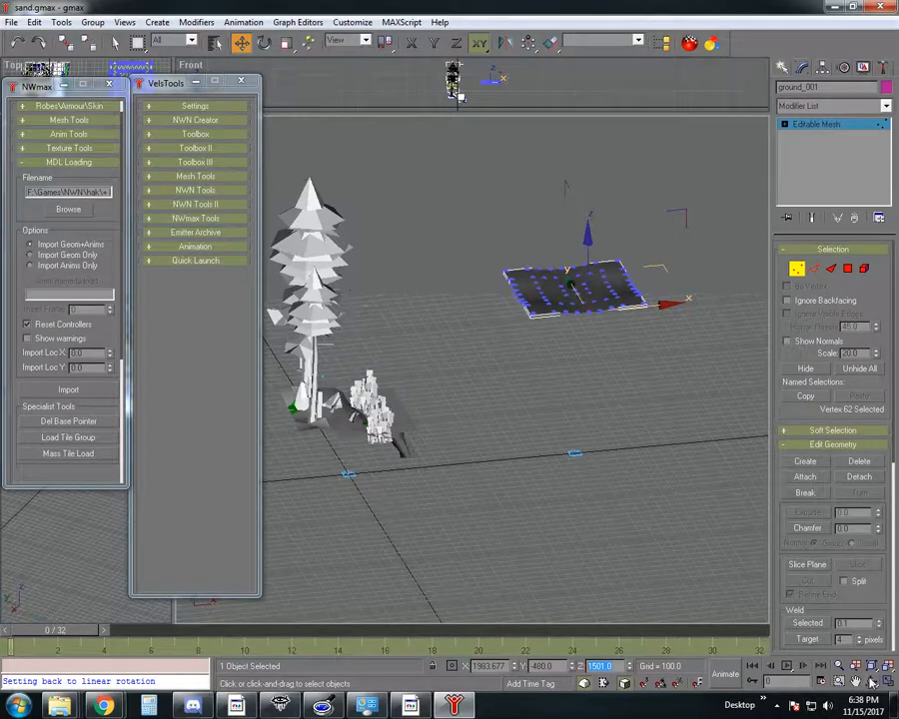
key("ctrl+r")
left_click_drag(500, 397, 536, 386)
left_click_drag(554, 335, 531, 468)
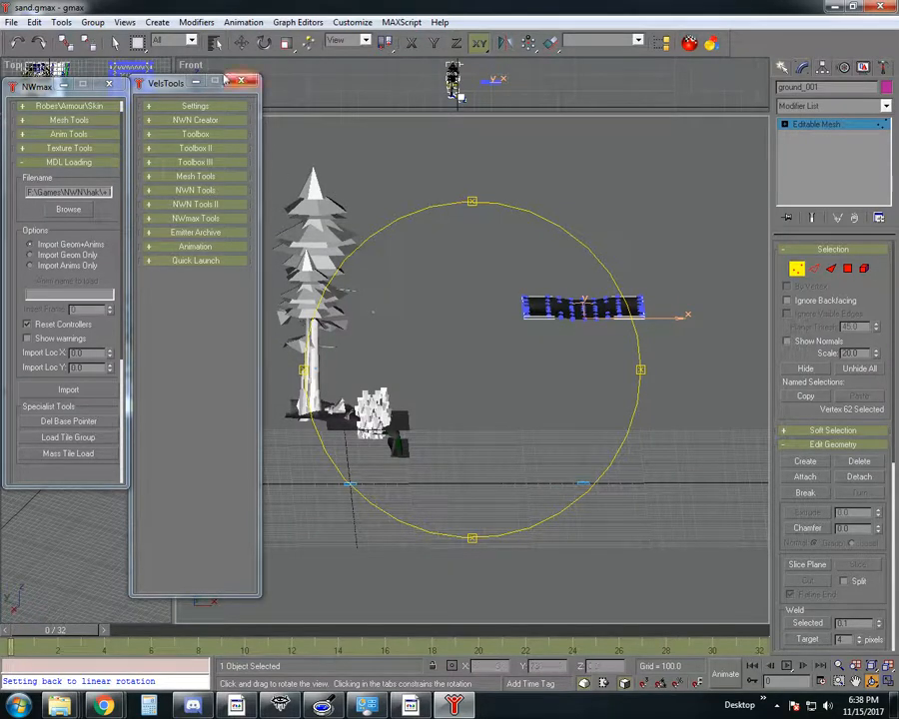
left_click(115, 42)
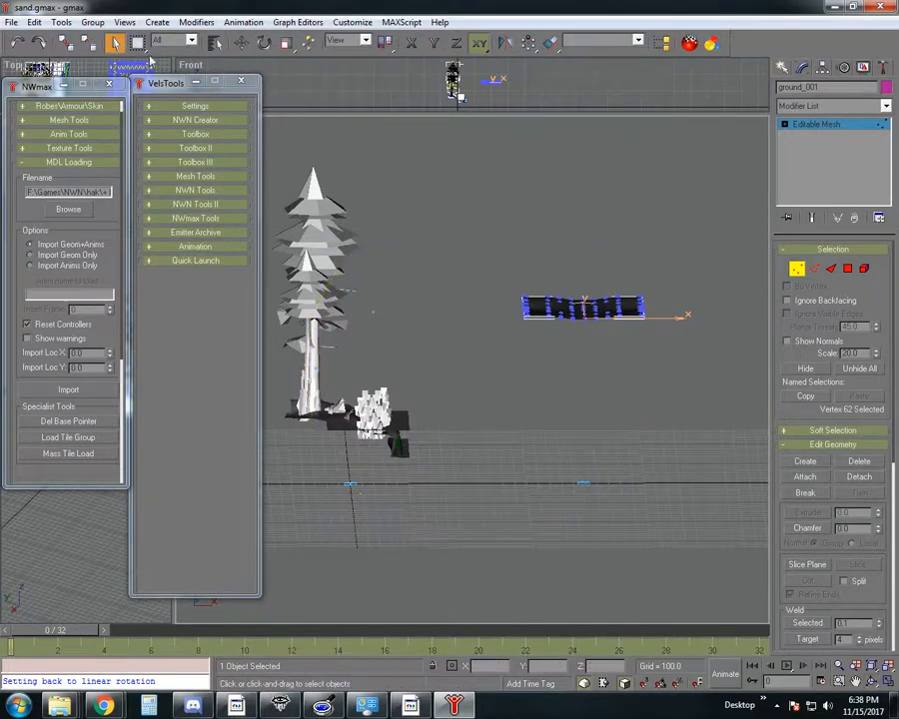
left_click(796, 268)
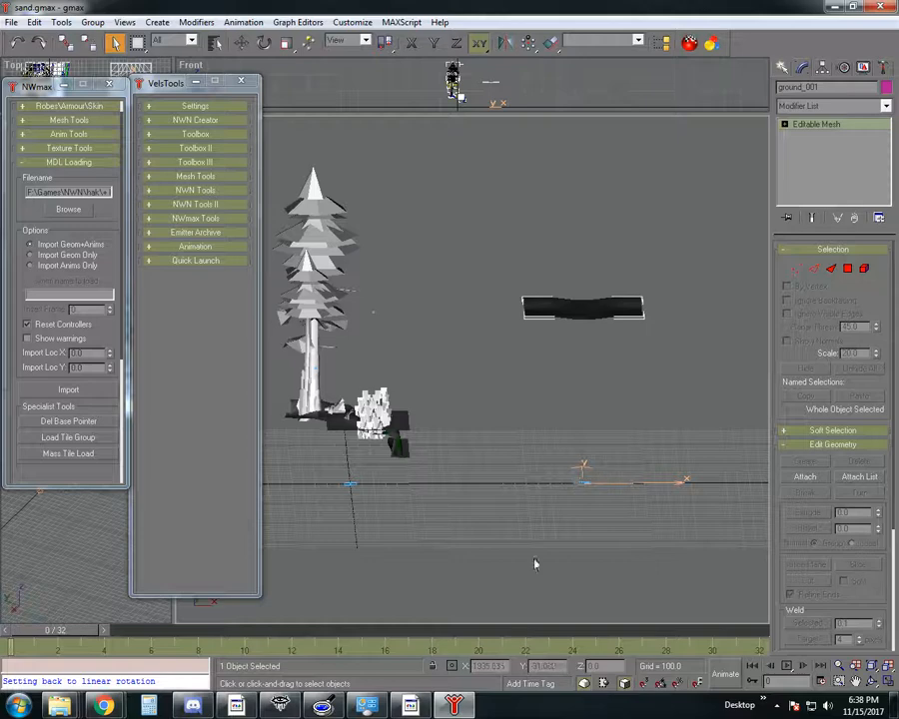
Move the sand tile's base helper with its linked meshes down to a Z position of -1000.
left_click(872, 683)
left_click_drag(563, 425, 590, 454)
left_click(115, 42)
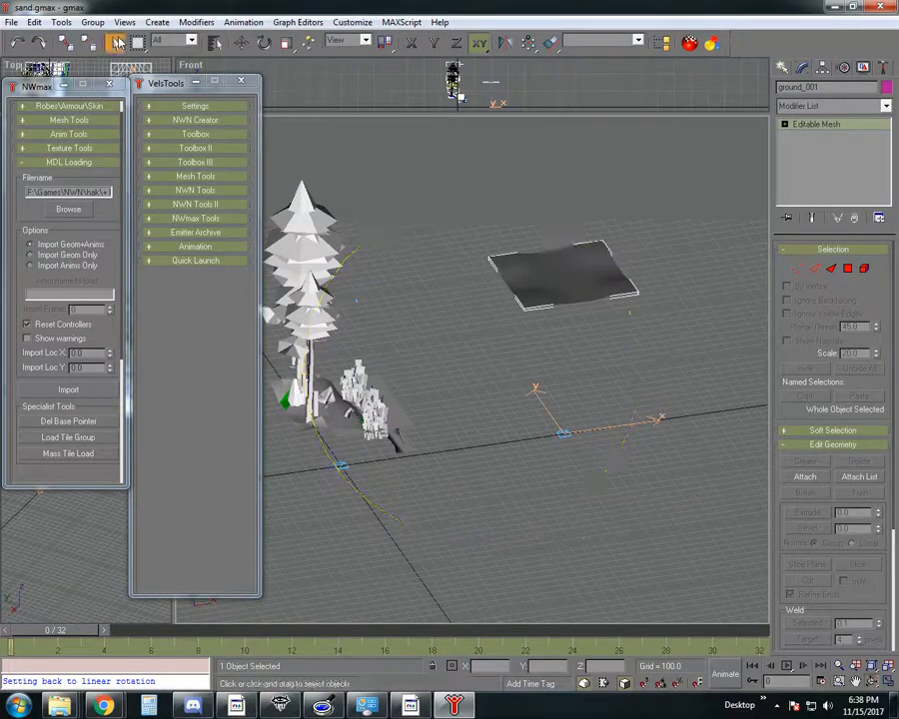
left_click(571, 438)
left_click(572, 439)
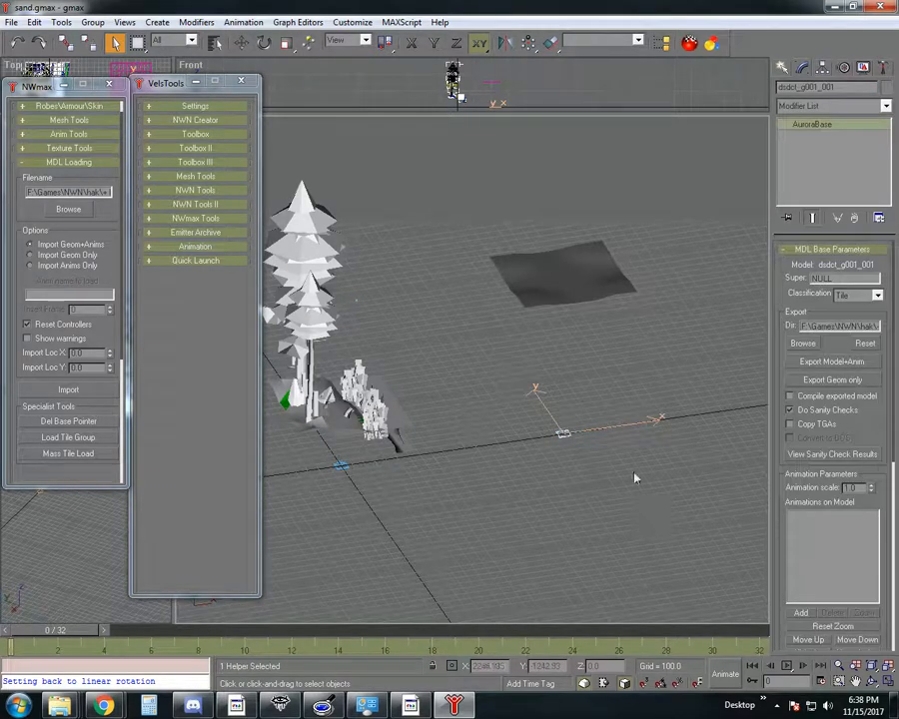
left_click(242, 43)
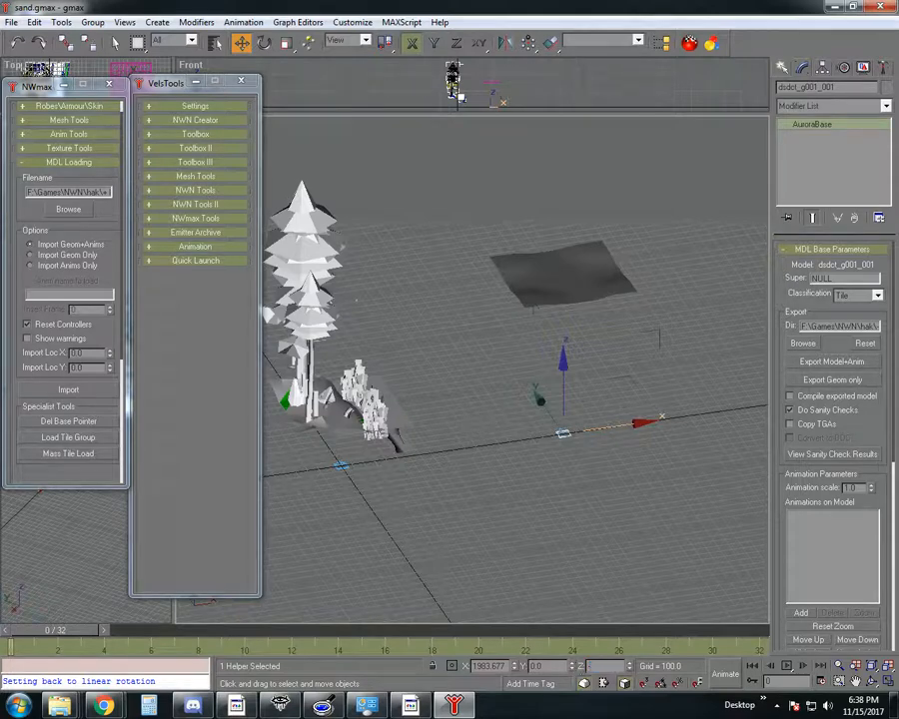
key("Return")
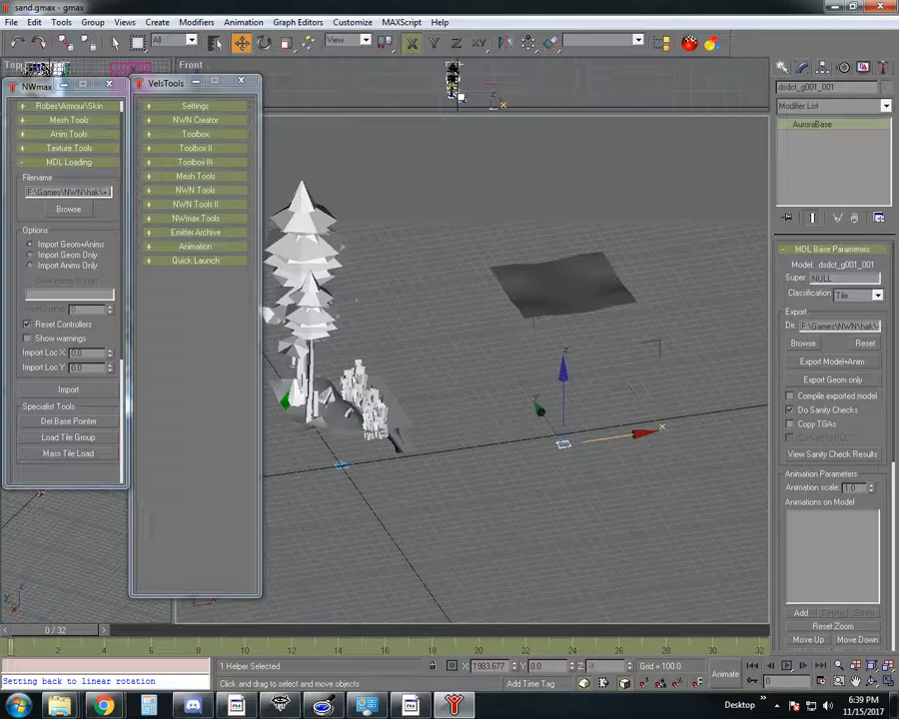
type("-1000")
key("Return")
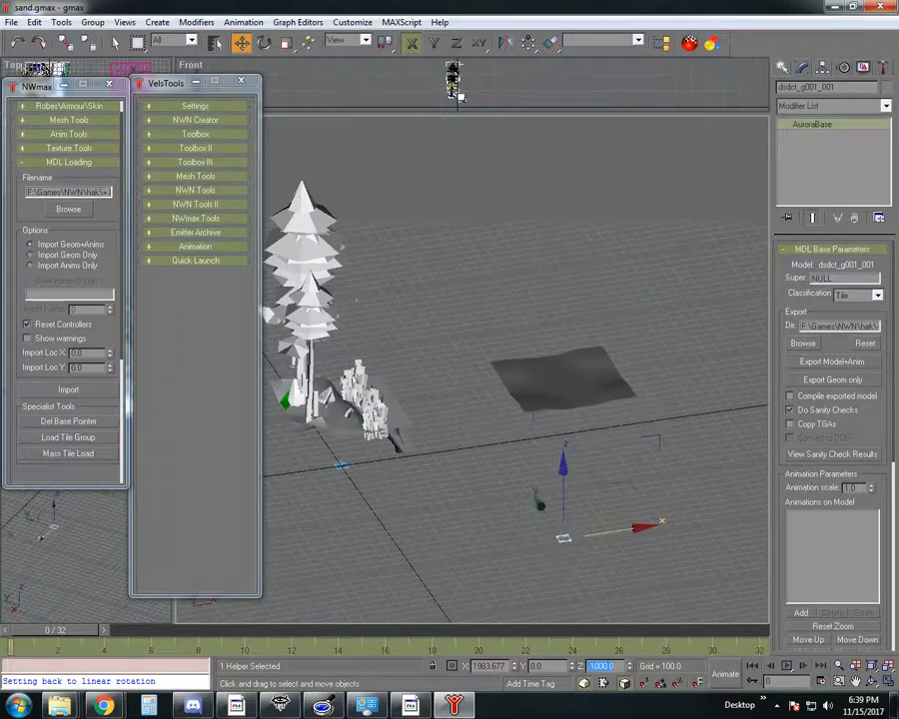
Check the heights of two vertices along the lowered ground mesh's near edge, and deselect the mesh.
left_click(563, 399)
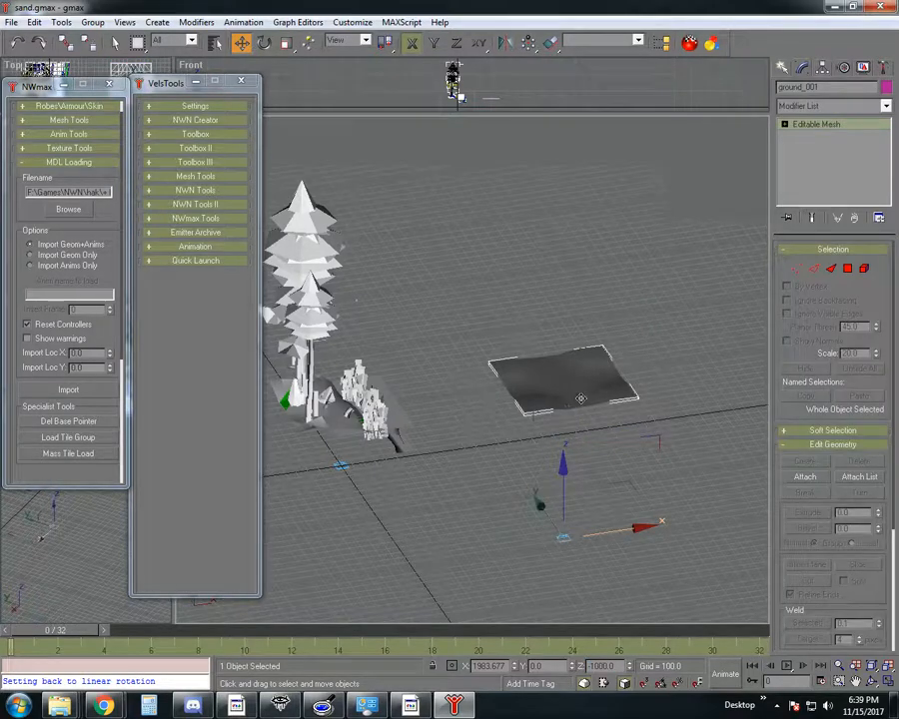
left_click(797, 269)
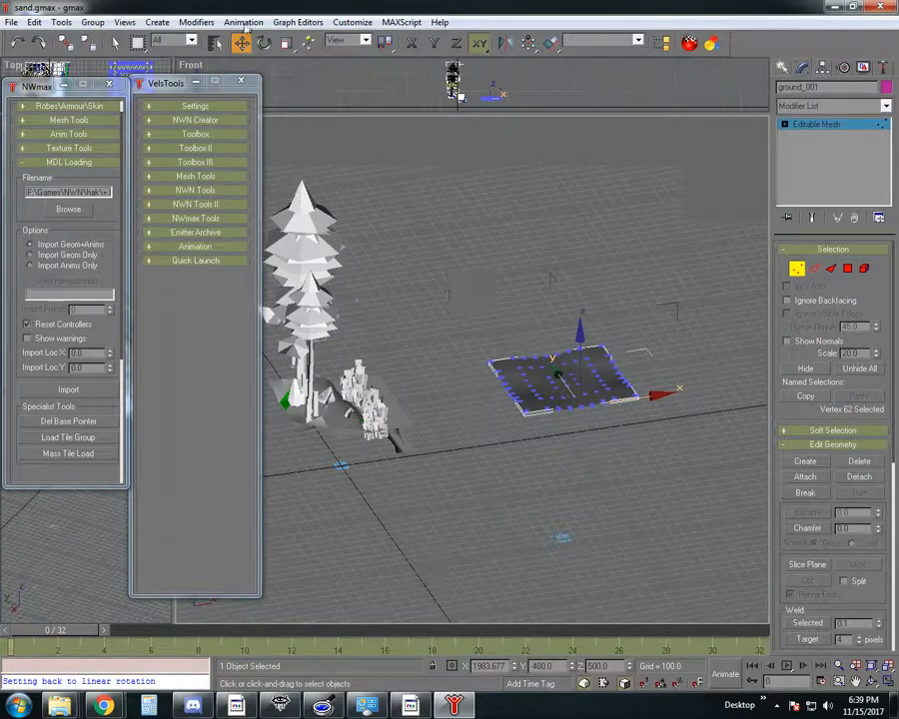
left_click(548, 409, "ctrl")
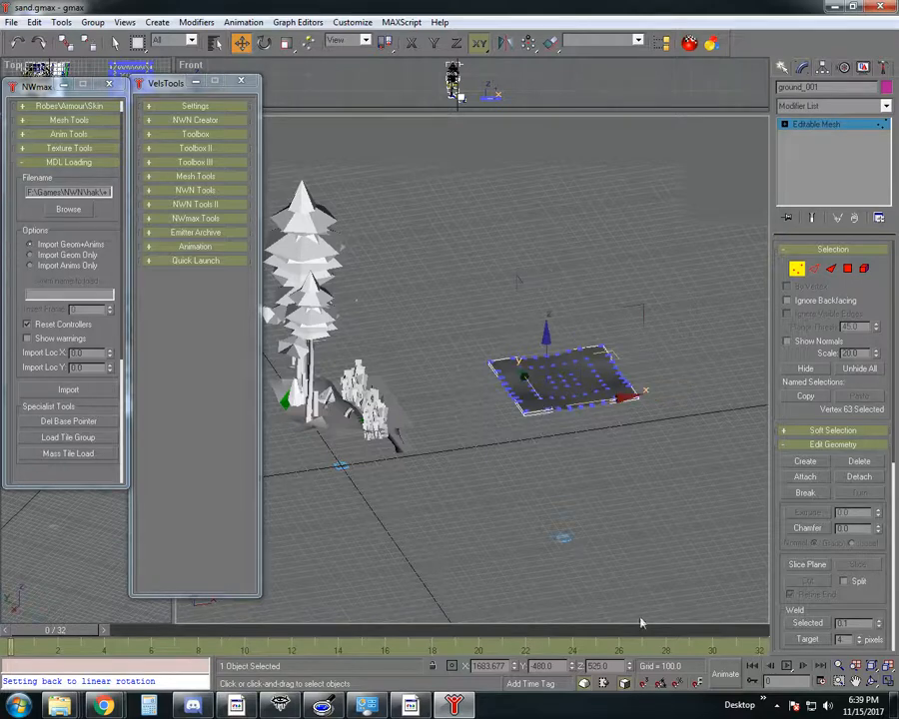
left_click(797, 270)
left_click(621, 467)
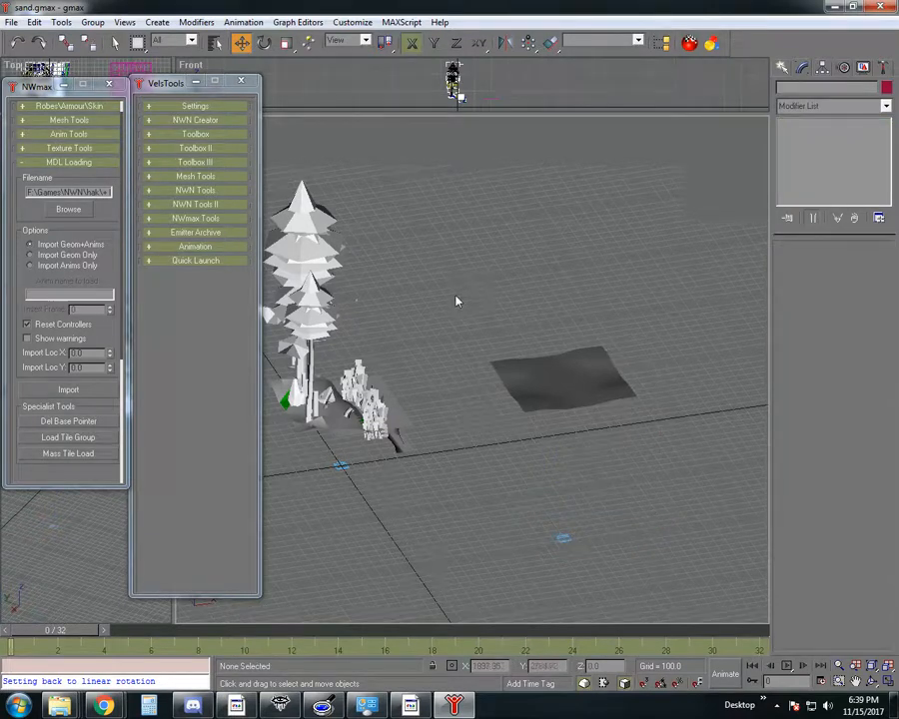
Select the sand tile's ground mesh, switch the selection to its base helper, and unhide all objects to show the walkmesh.
left_click_drag(457, 301, 670, 446)
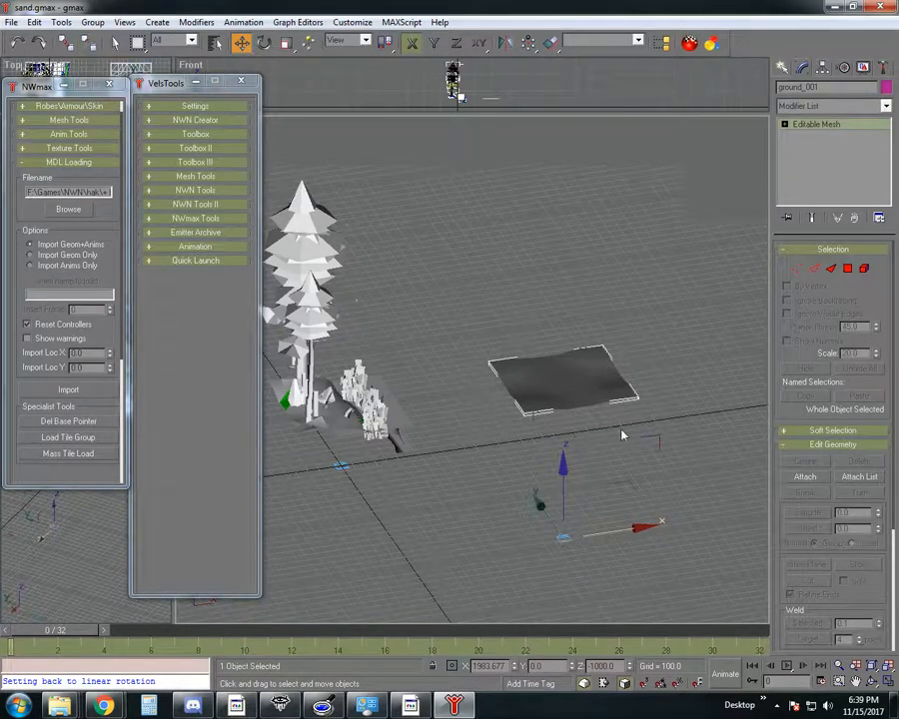
left_click(565, 530)
left_click(563, 536)
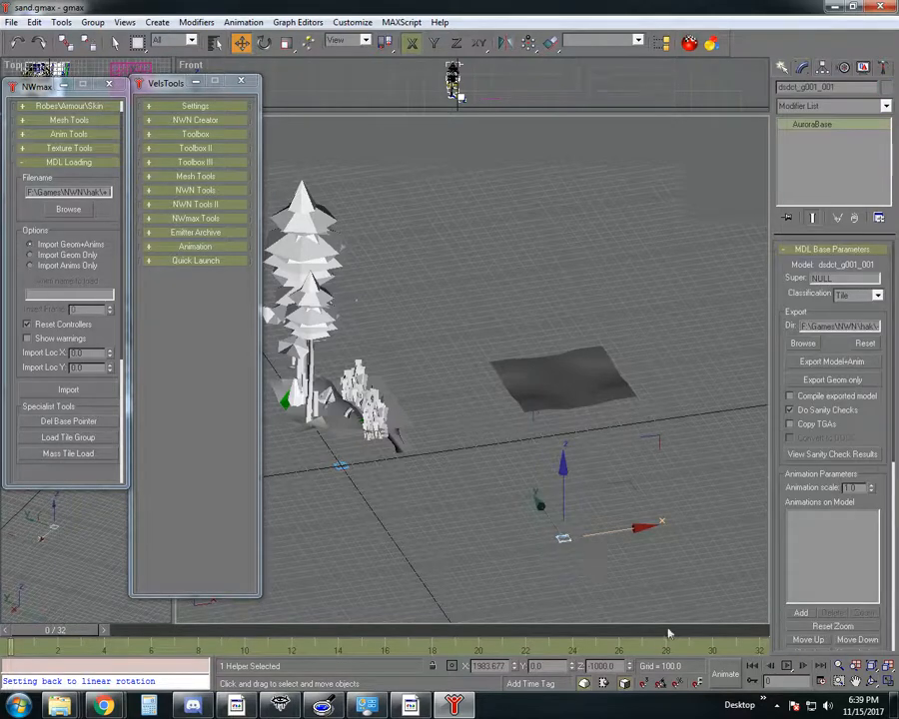
right_click(563, 258)
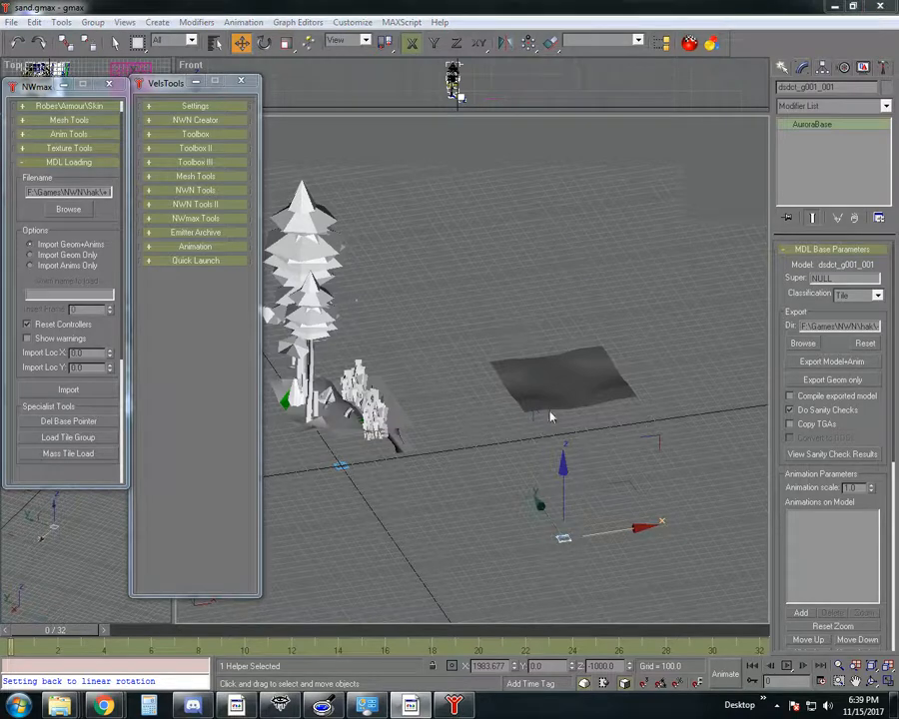
right_click(573, 266)
left_click(613, 225)
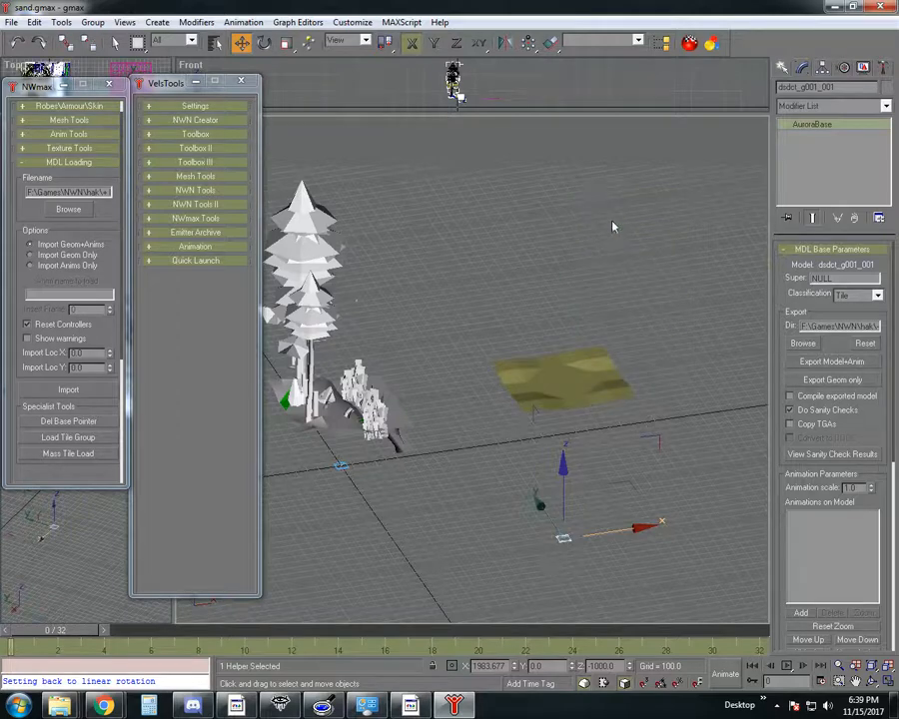
Select the sand tile's ground mesh and walkmesh together, unlink them from the base helper, and clear the selection.
left_click(569, 376)
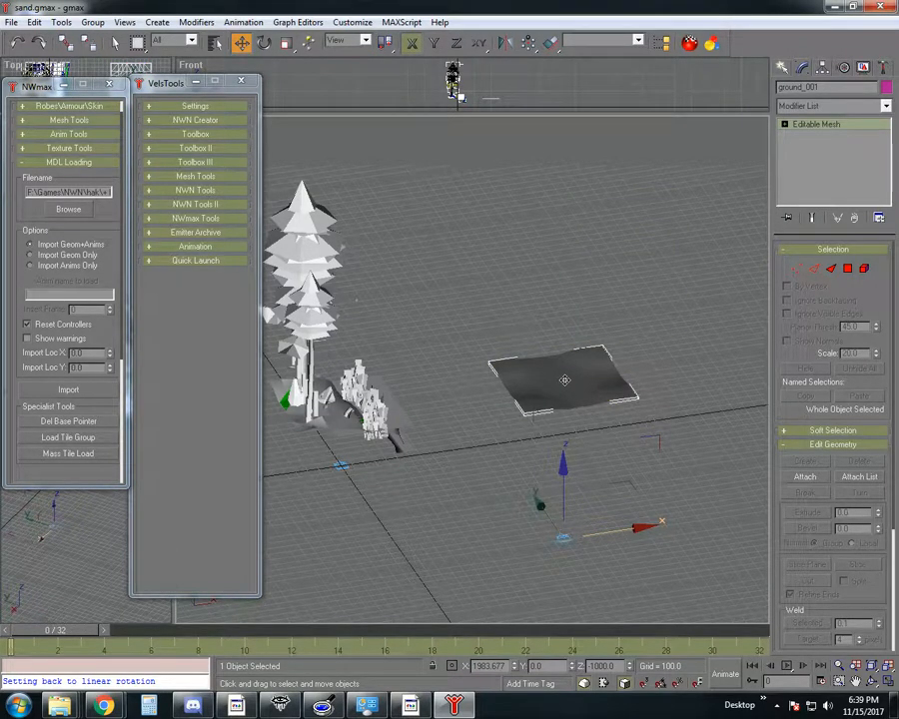
left_click(565, 380)
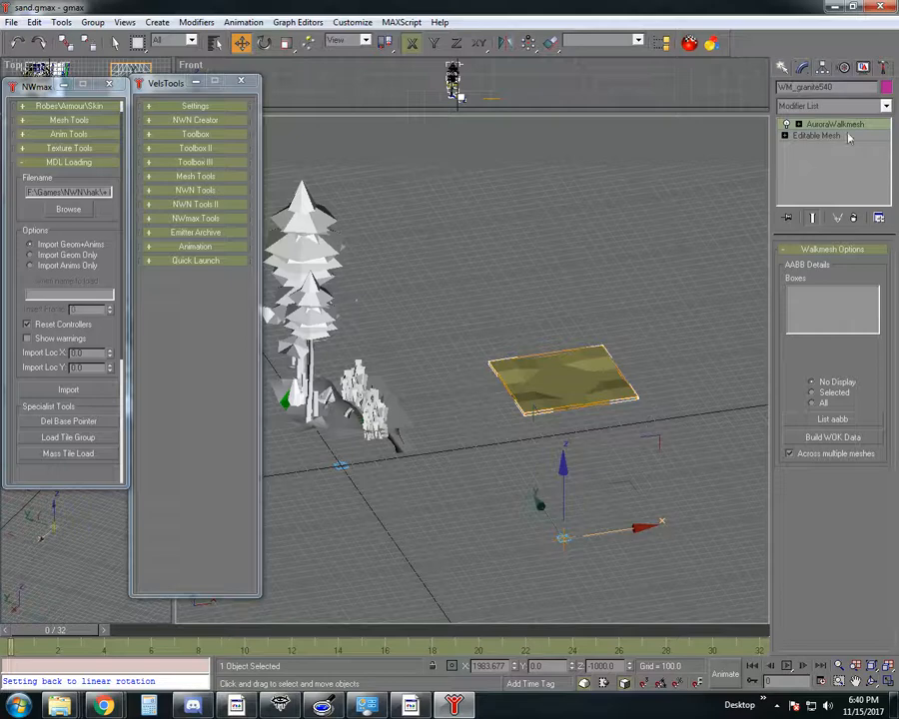
left_click(579, 381)
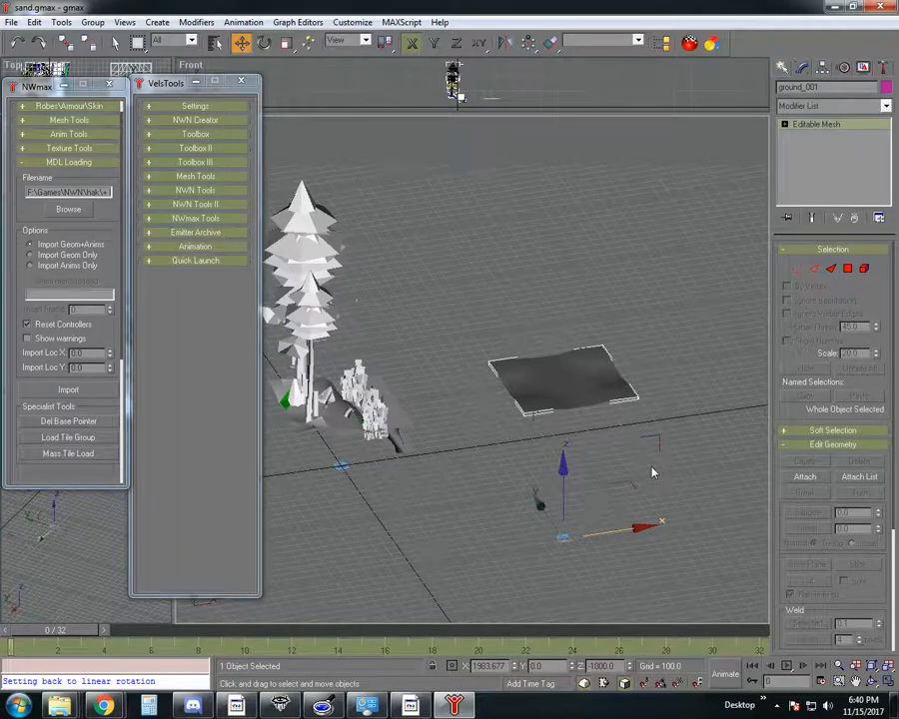
left_click(116, 43)
left_click_drag(452, 306, 685, 464)
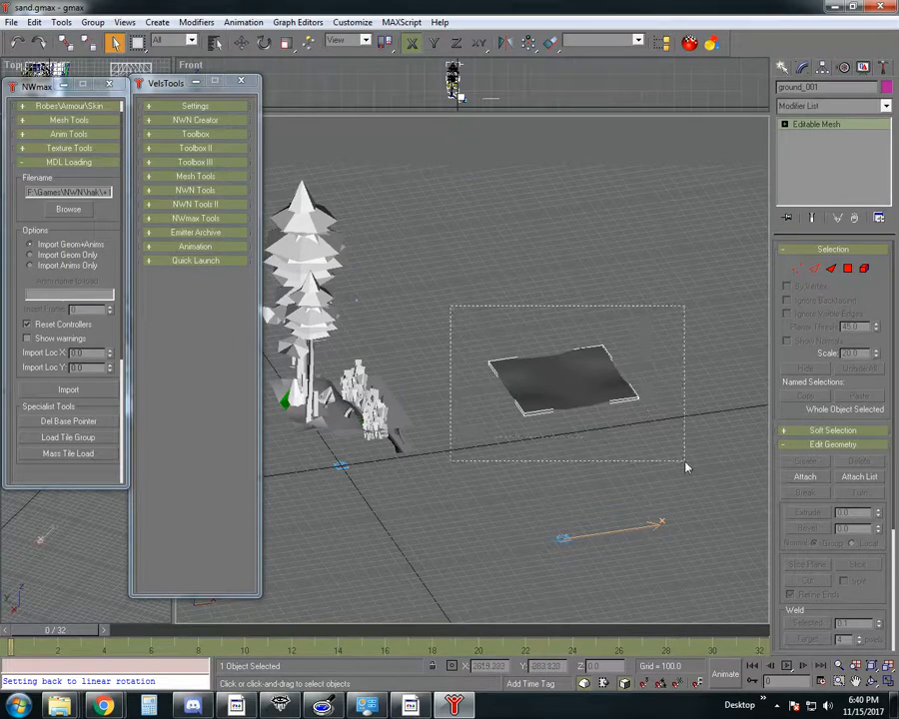
left_click(88, 45)
left_click(569, 567)
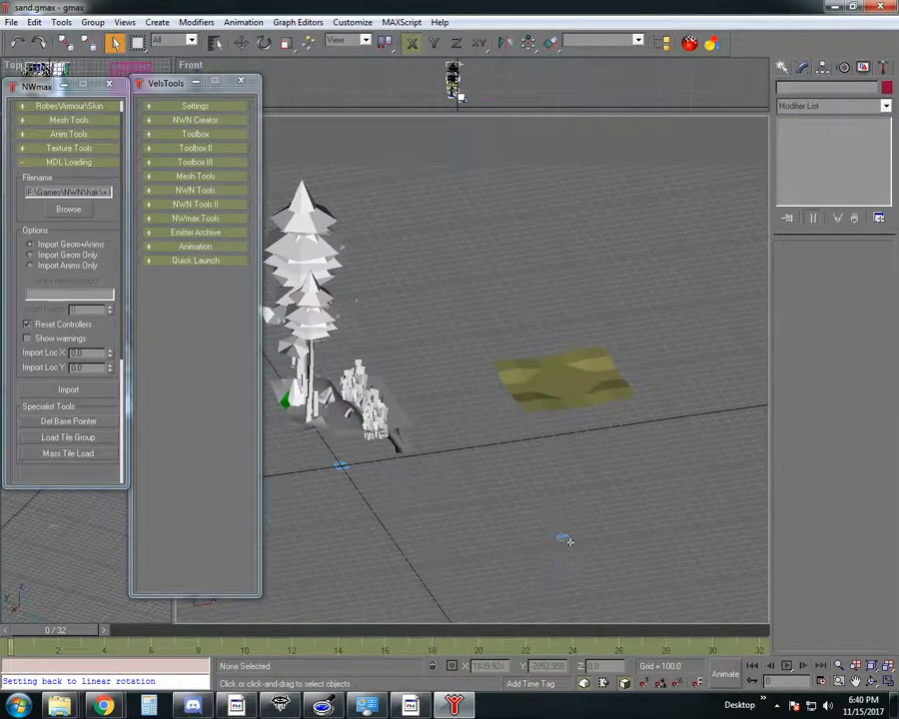
Reset the sand tile's unlinked base helper to a Z position of 0.
left_click(566, 541)
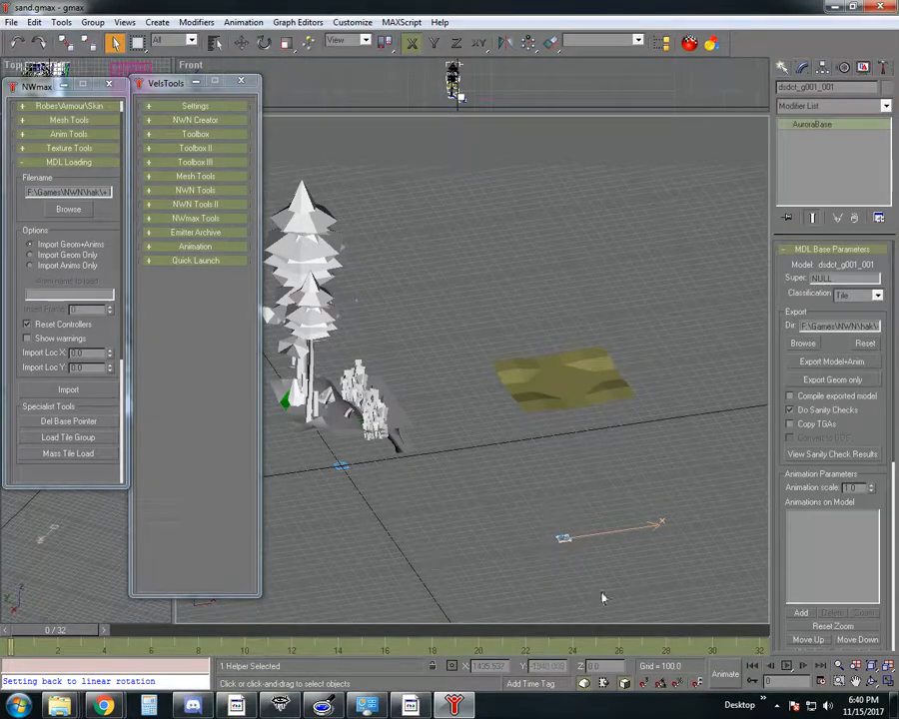
left_click(243, 44)
right_click(629, 670)
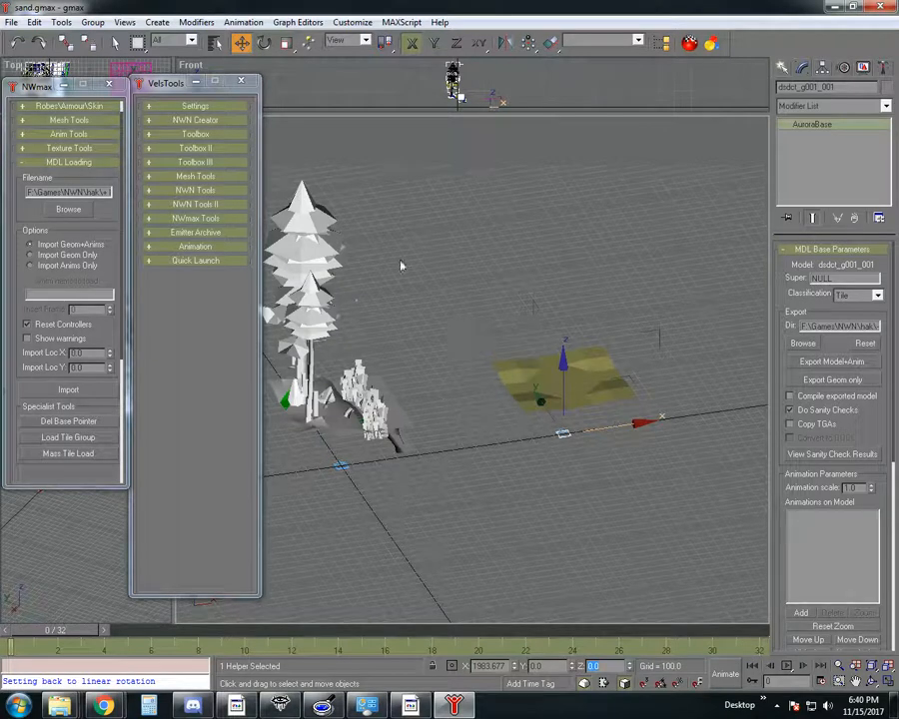
Link the sand tile's ground mesh and walkmesh to the base helper as their parent.
left_click(65, 42)
left_click_drag(475, 317, 656, 420)
left_click_drag(575, 375, 571, 434)
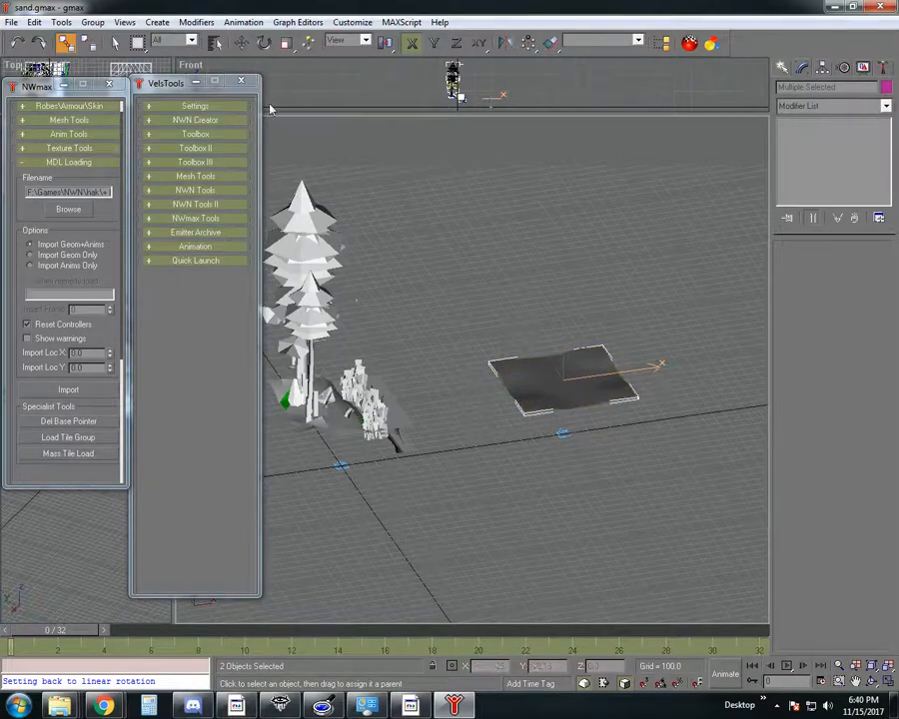
Try lowering the sand tile's base helper, undo that move, and shift the helper with its meshes along X to about 1419.
left_click(115, 42)
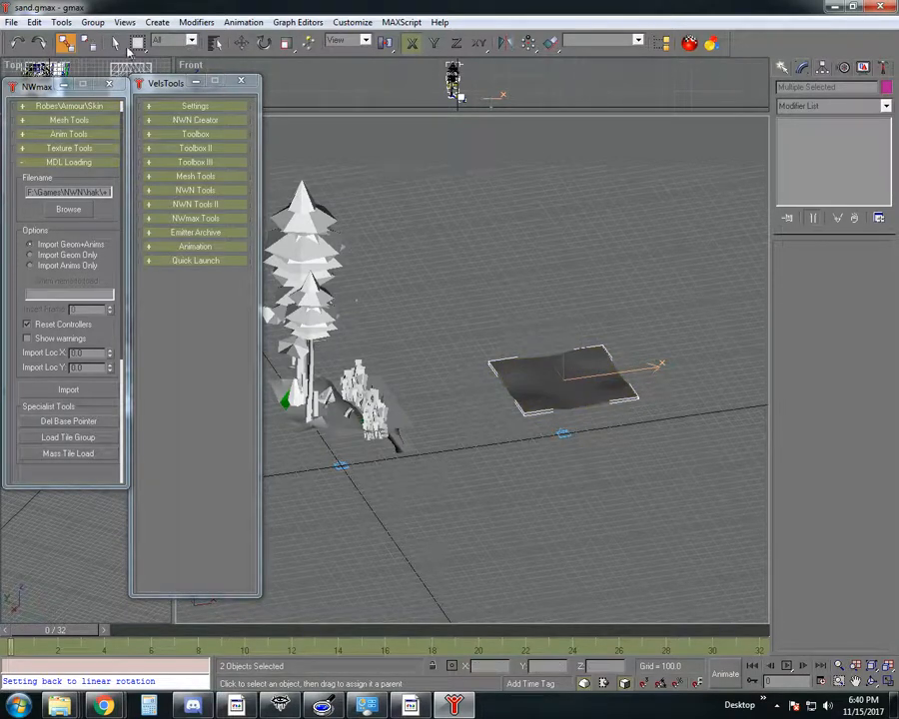
left_click(564, 434)
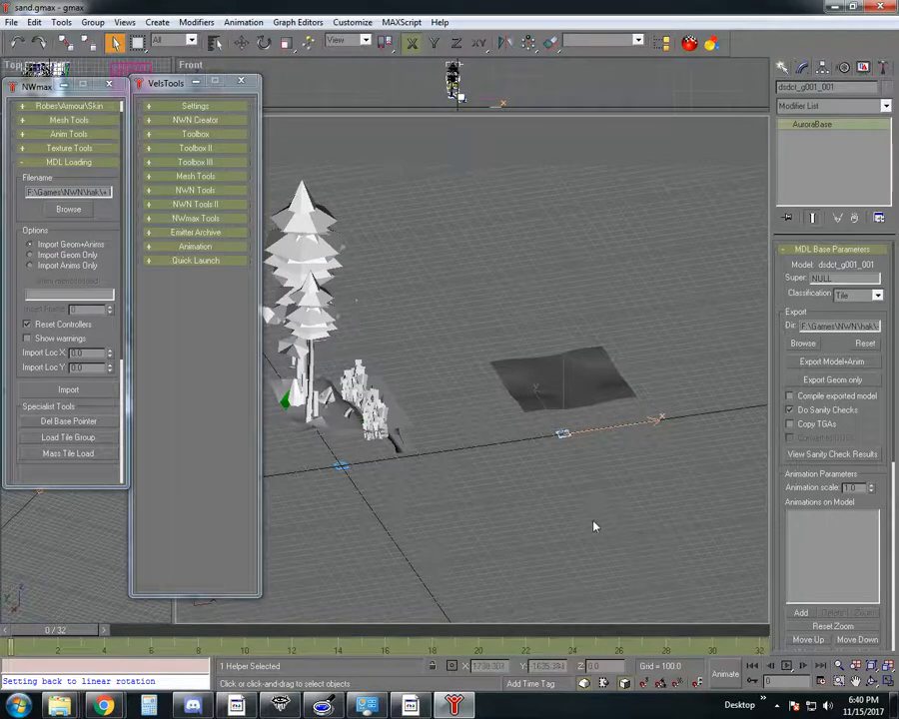
left_click(240, 43)
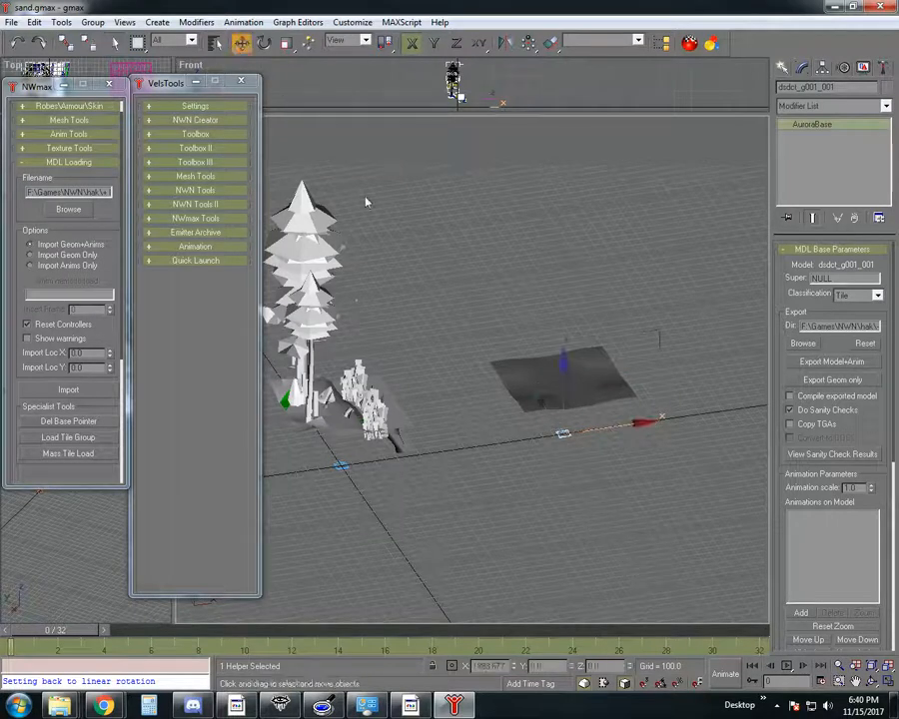
left_click_drag(564, 378, 565, 430)
left_click(16, 43)
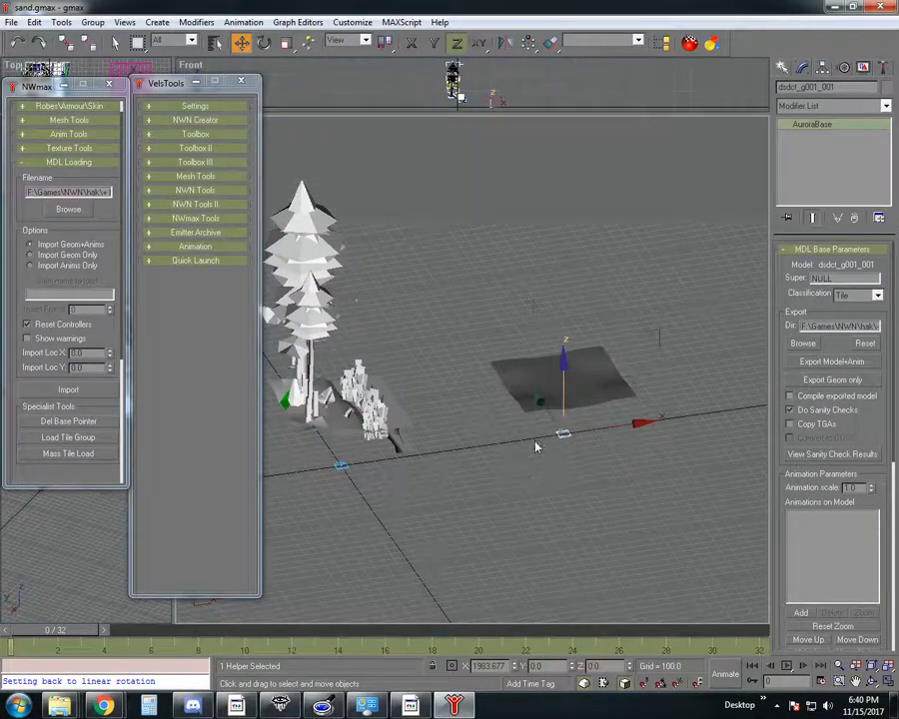
left_click_drag(613, 426, 501, 442)
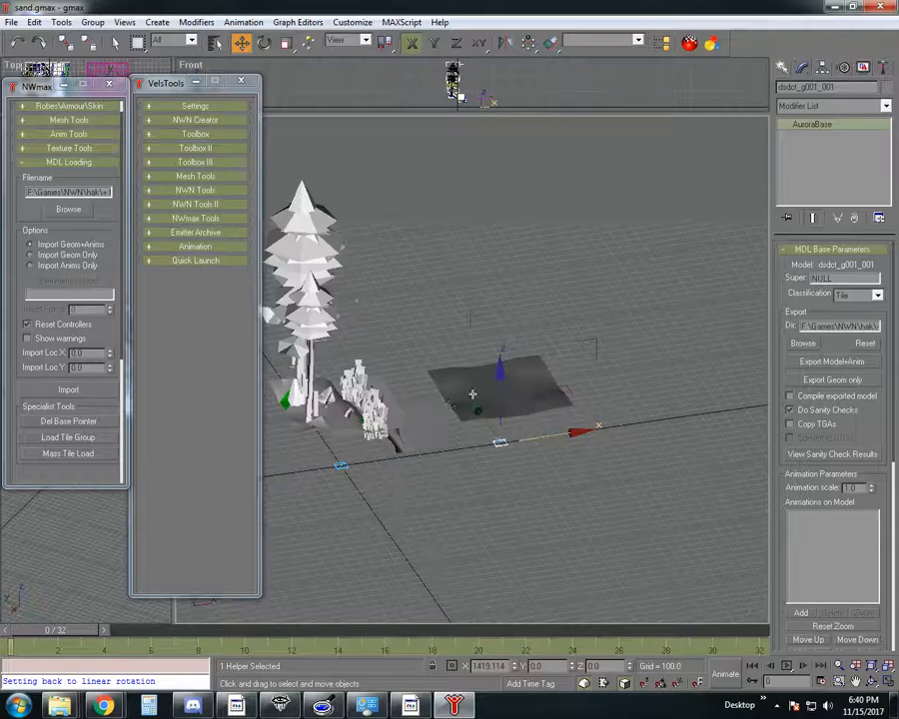
Examine the forest tile's ground, trees and base helper beside the sand tile from a lower angle, close up and from afar.
left_click(872, 682)
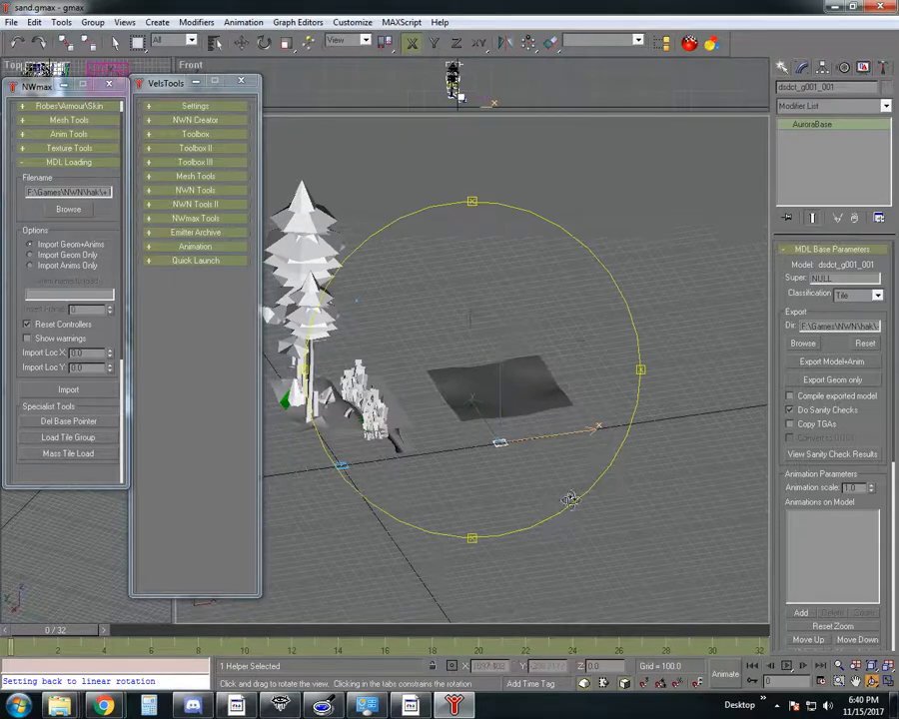
left_click_drag(479, 440, 415, 449)
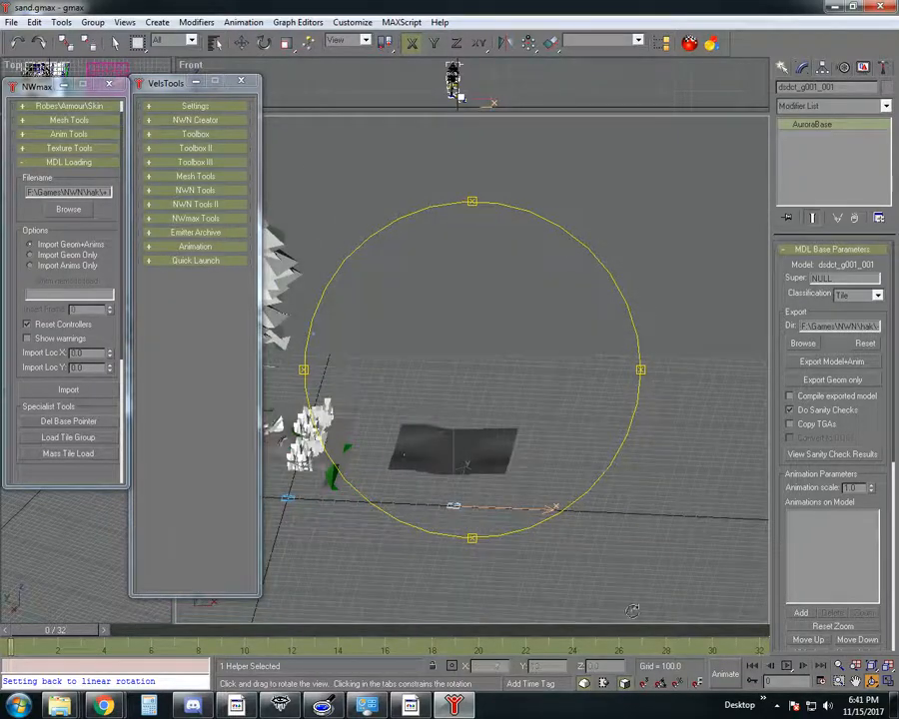
left_click(856, 681)
left_click_drag(346, 477, 503, 540)
scroll(478, 507, "up", 5)
scroll(482, 499, "up", 2)
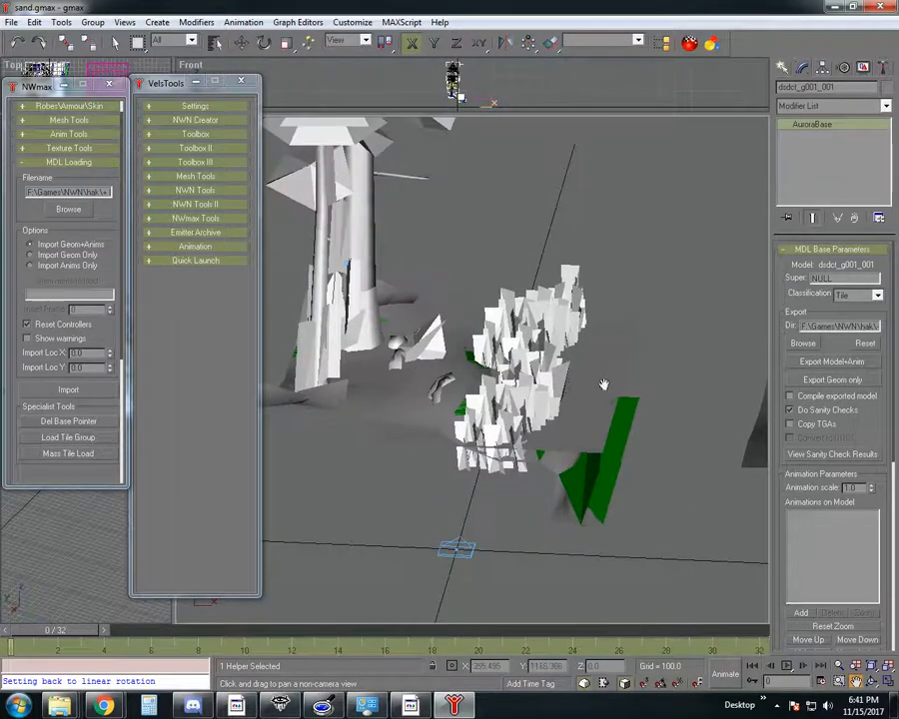
scroll(602, 382, "down", 2)
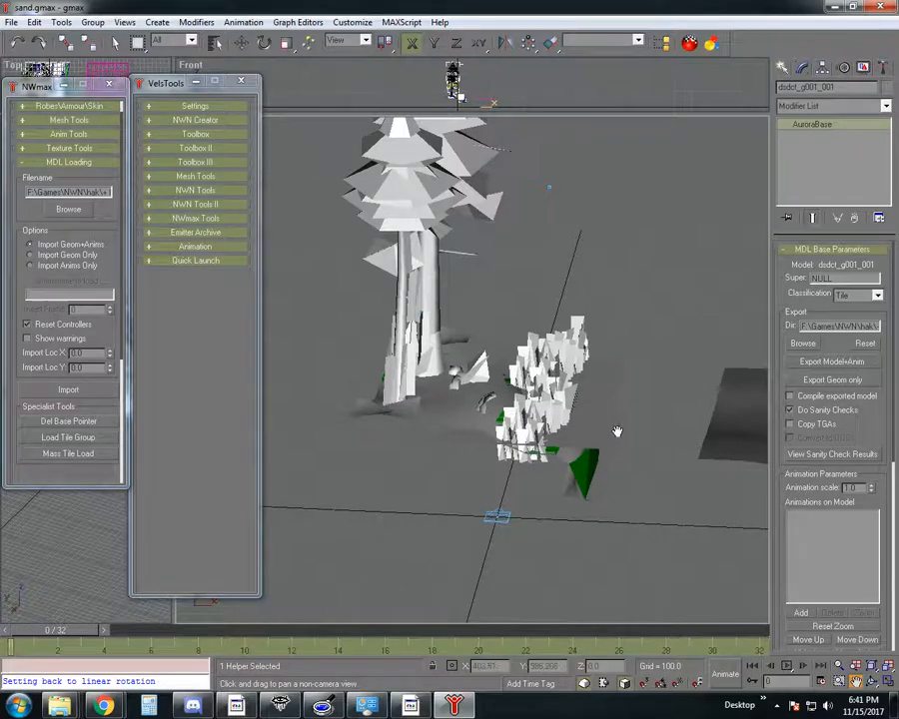
left_click_drag(617, 429, 533, 440)
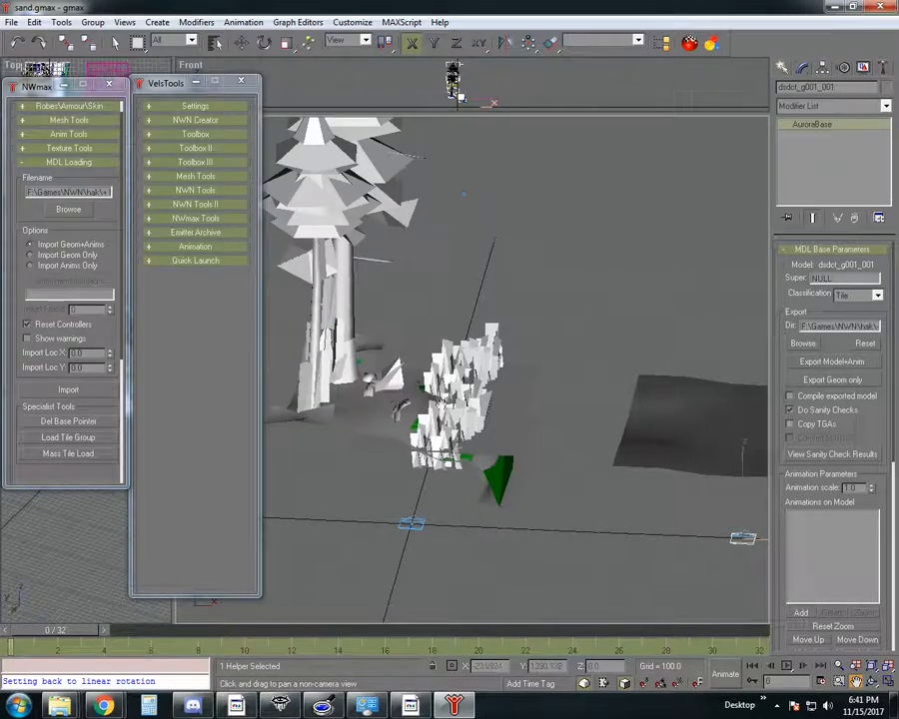
scroll(445, 403, "down", 3)
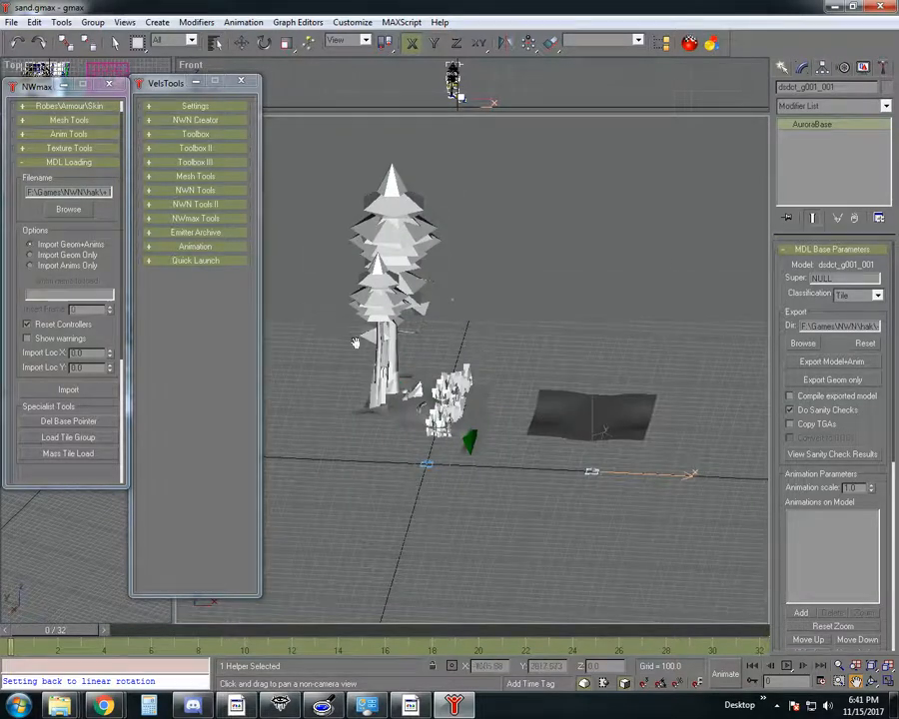